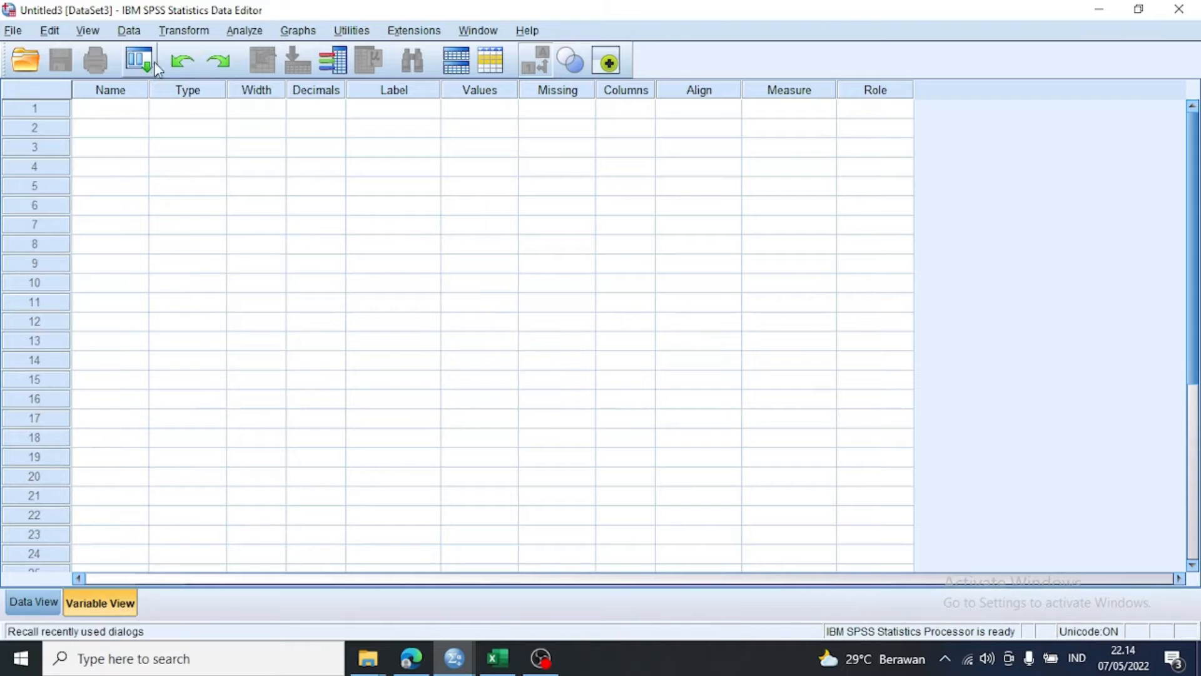
# Define two variables named skor_kinerja and skor_kepuasan in the first two rows
pyautogui.click(139, 111)
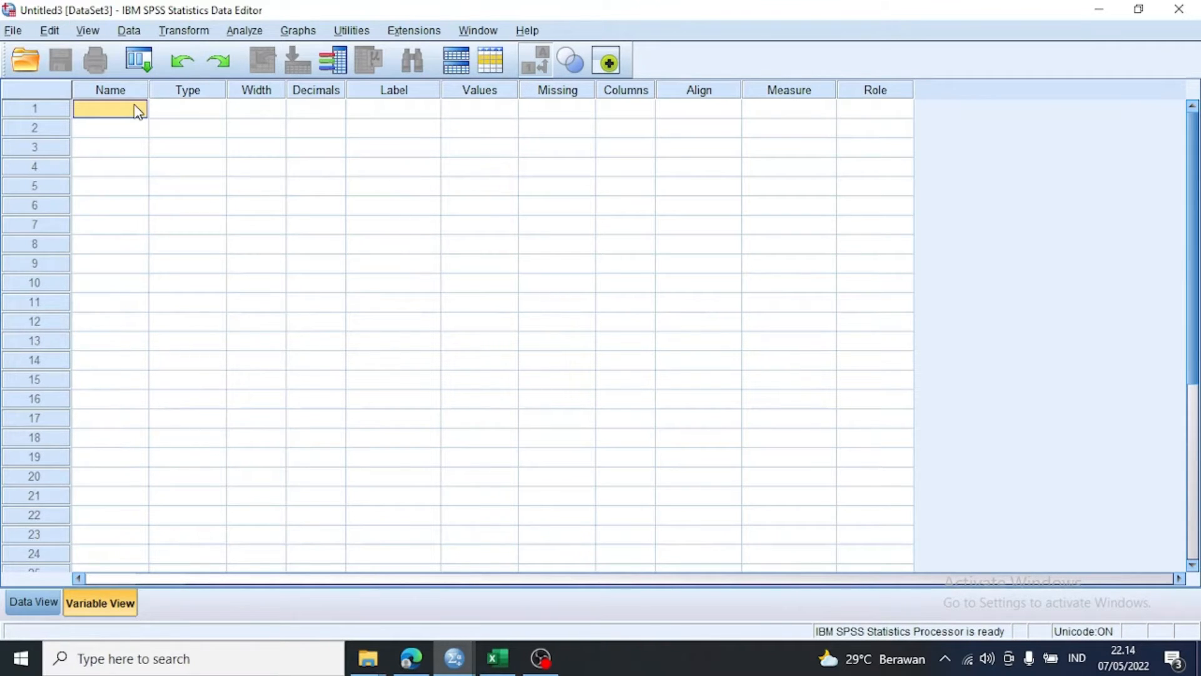
pyautogui.write('skor_kinerja')
pyautogui.press('Return')
pyautogui.write('skor')
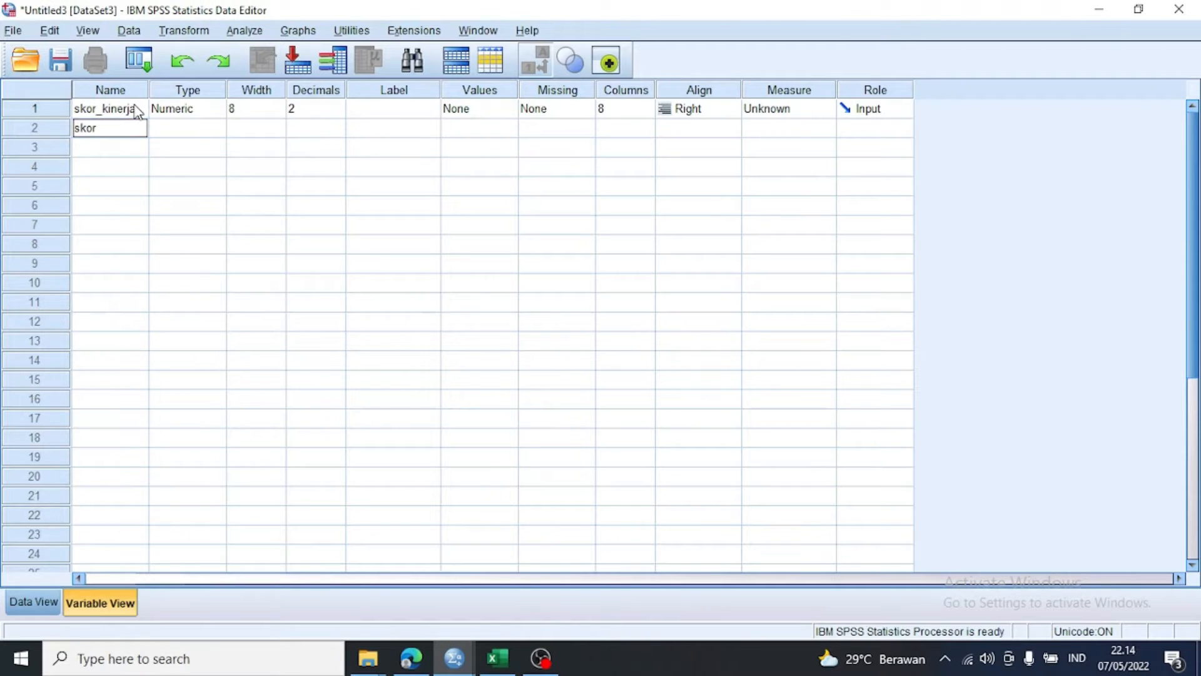
pyautogui.write('_kepuasan')
pyautogui.click(134, 143)
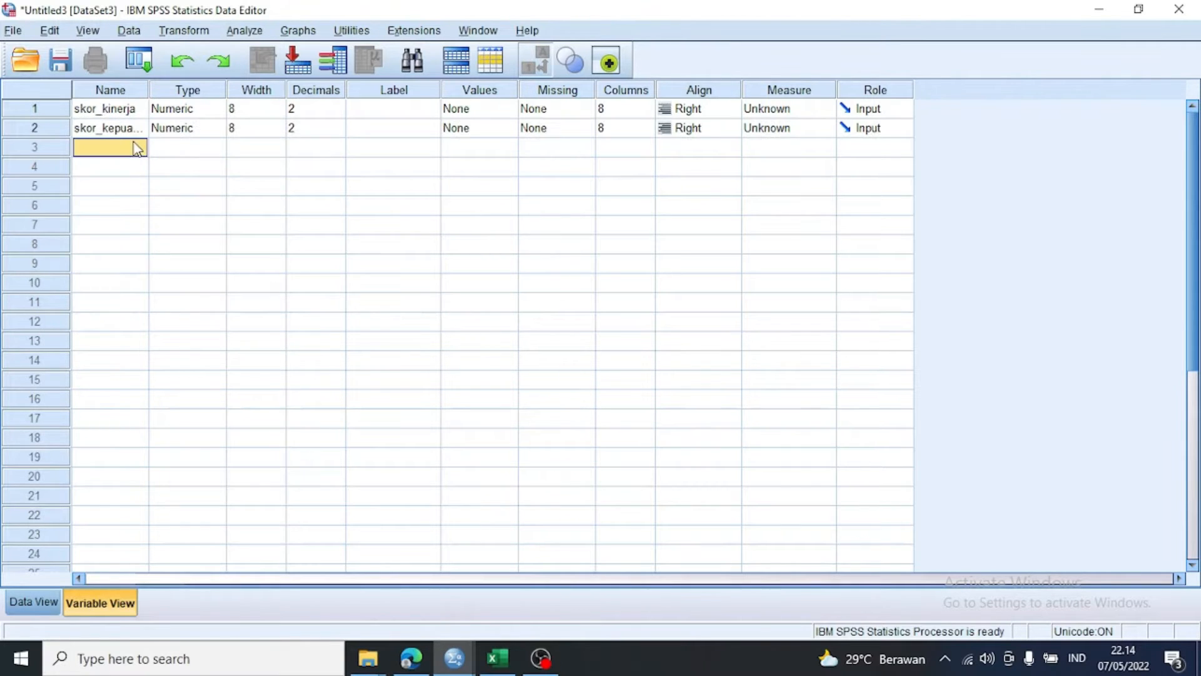
pyautogui.click(130, 114)
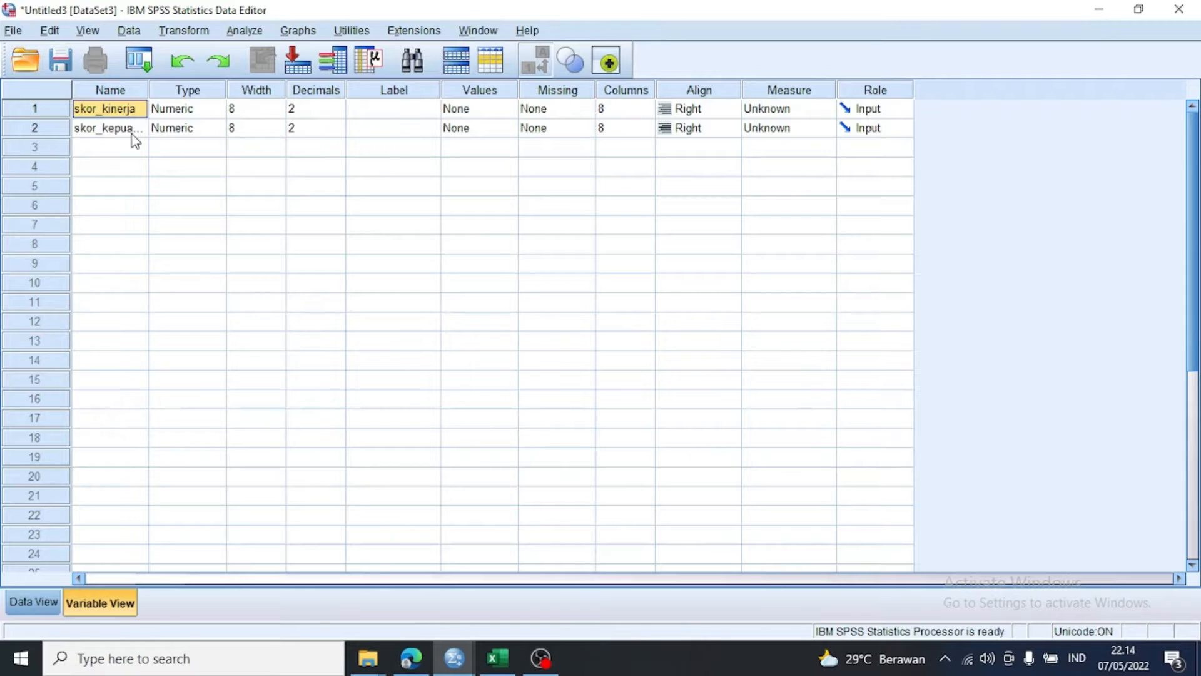
pyautogui.click(132, 134)
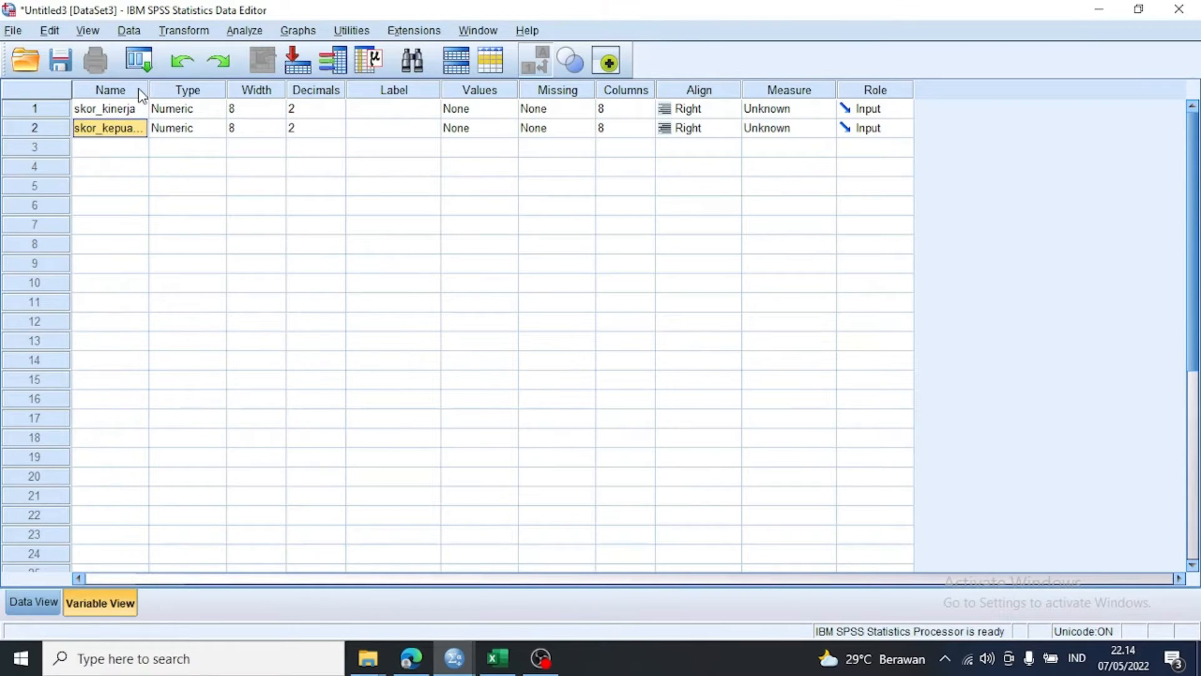
# Paste the Skor Kinerja and Skor Kepuasan values already copied from the Excel sheet into the dataset, starting at the first case of skor_kinerja
pyautogui.click(54, 605)
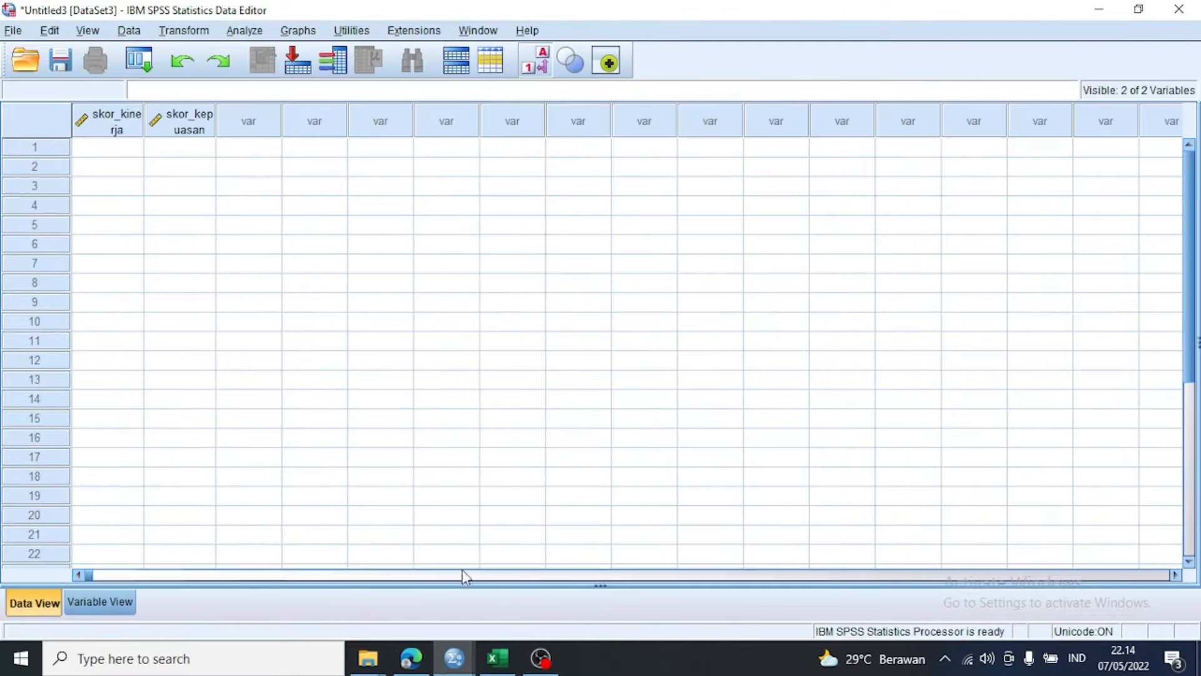
pyautogui.click(492, 663)
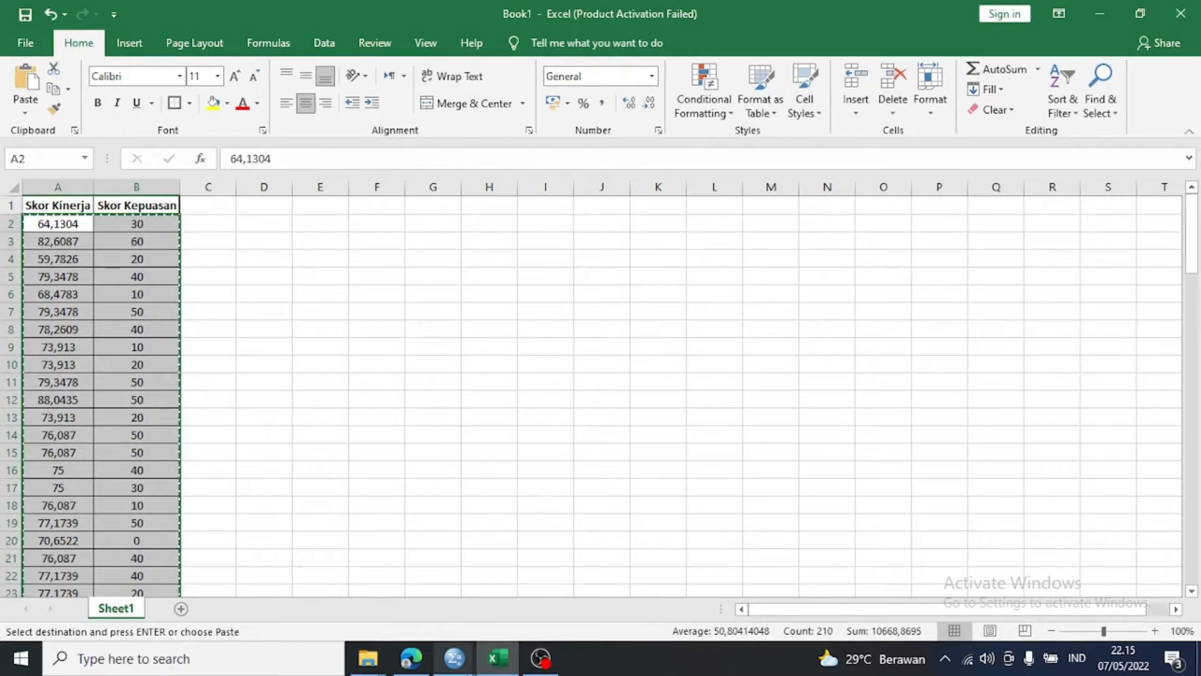
pyautogui.click(454, 658)
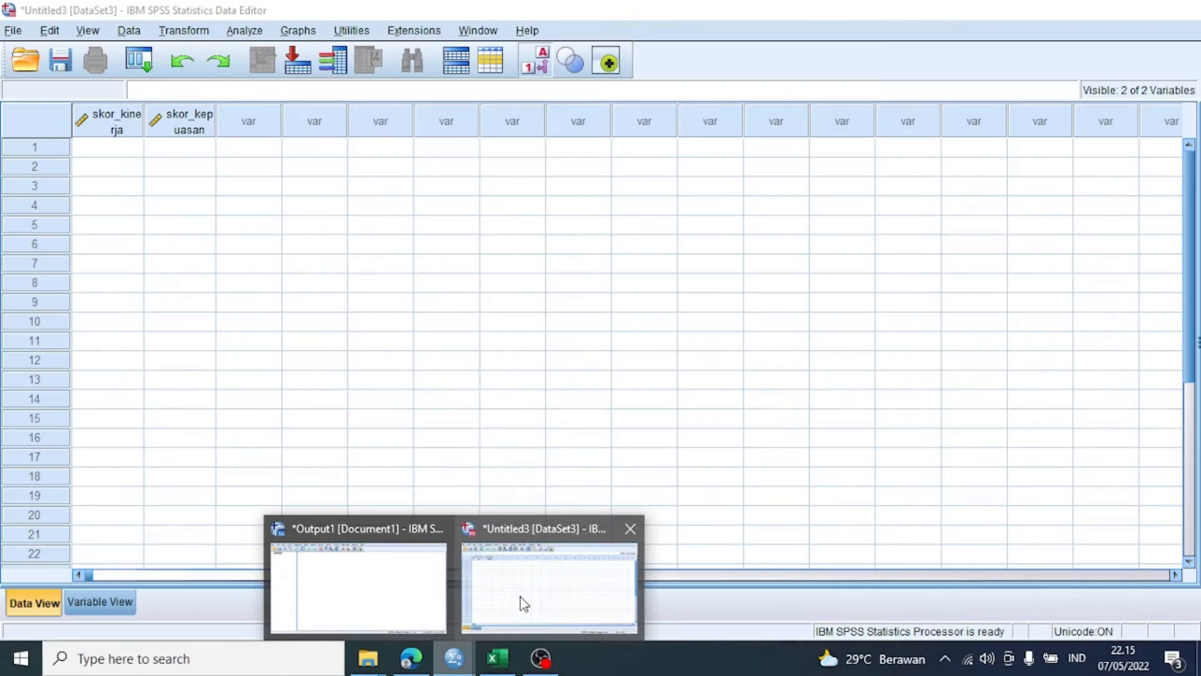
pyautogui.click(523, 603)
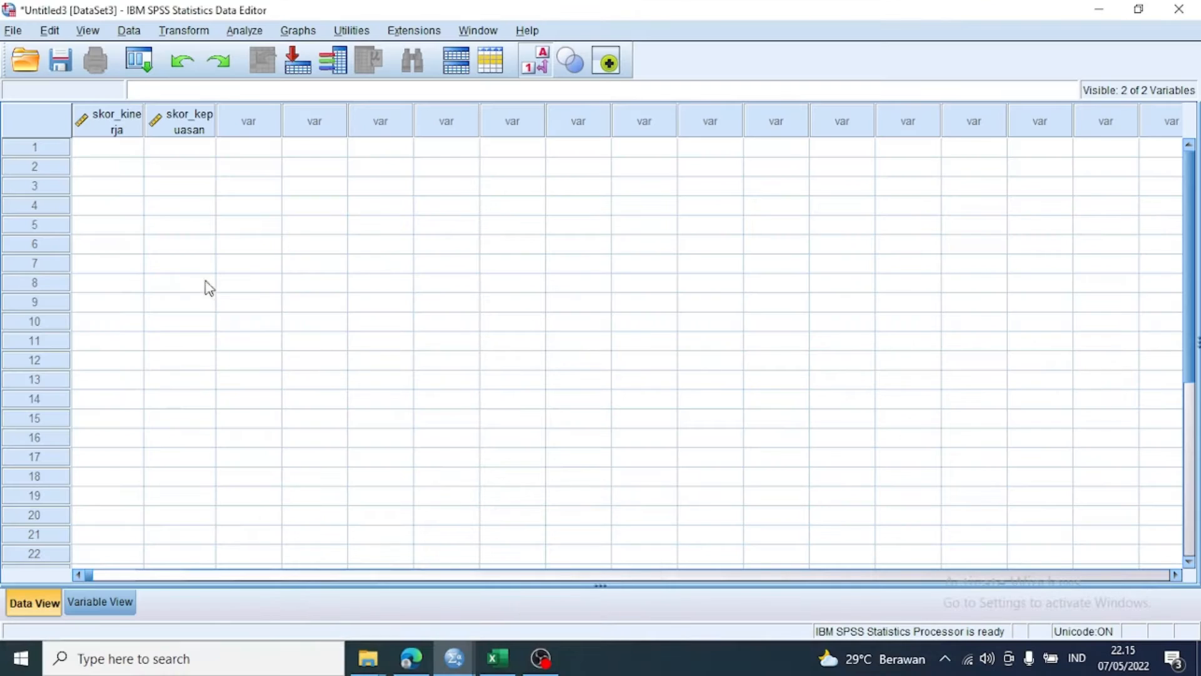
pyautogui.click(108, 149)
pyautogui.hotkey('ctrl', 'v')
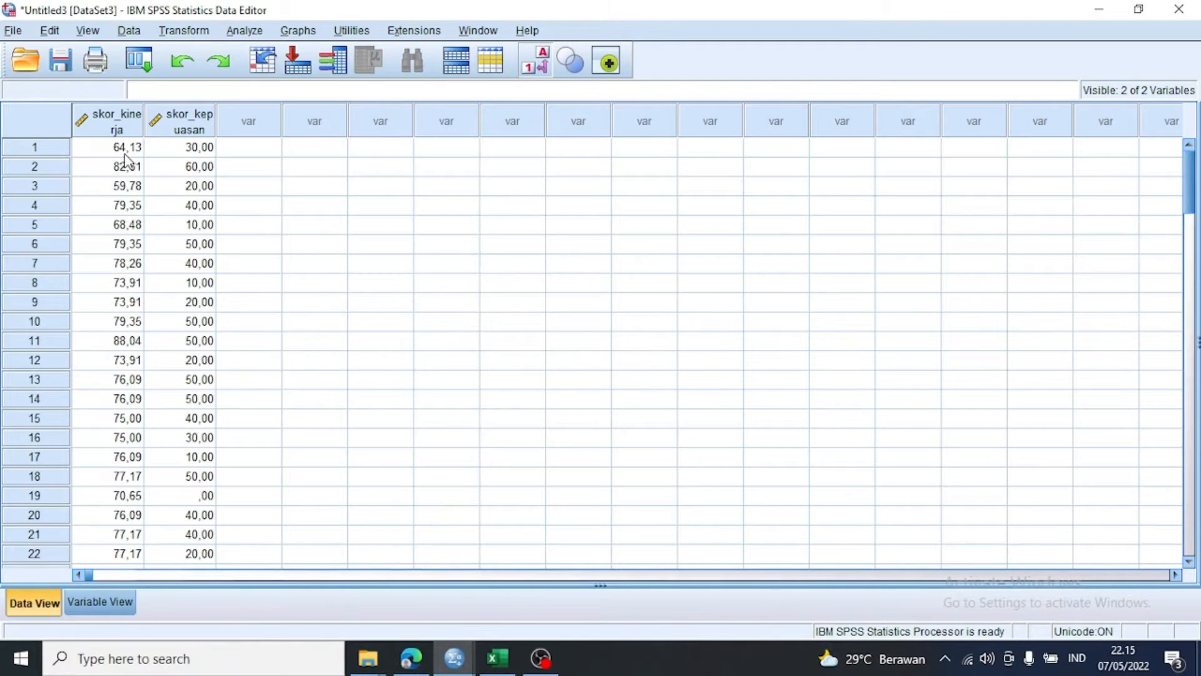
# Set up an Explore analysis with skor_kinerja and skor_kepuasan as the dependent variables
pyautogui.click(246, 31)
pyautogui.moveTo(335, 78)
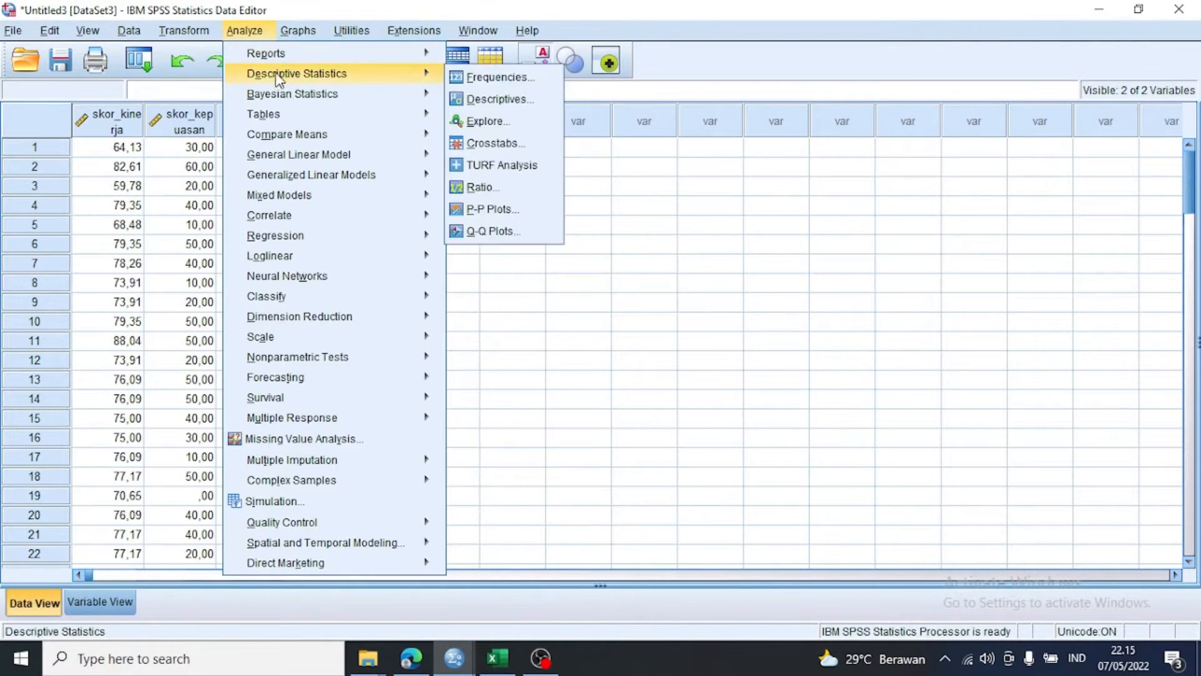
pyautogui.click(500, 122)
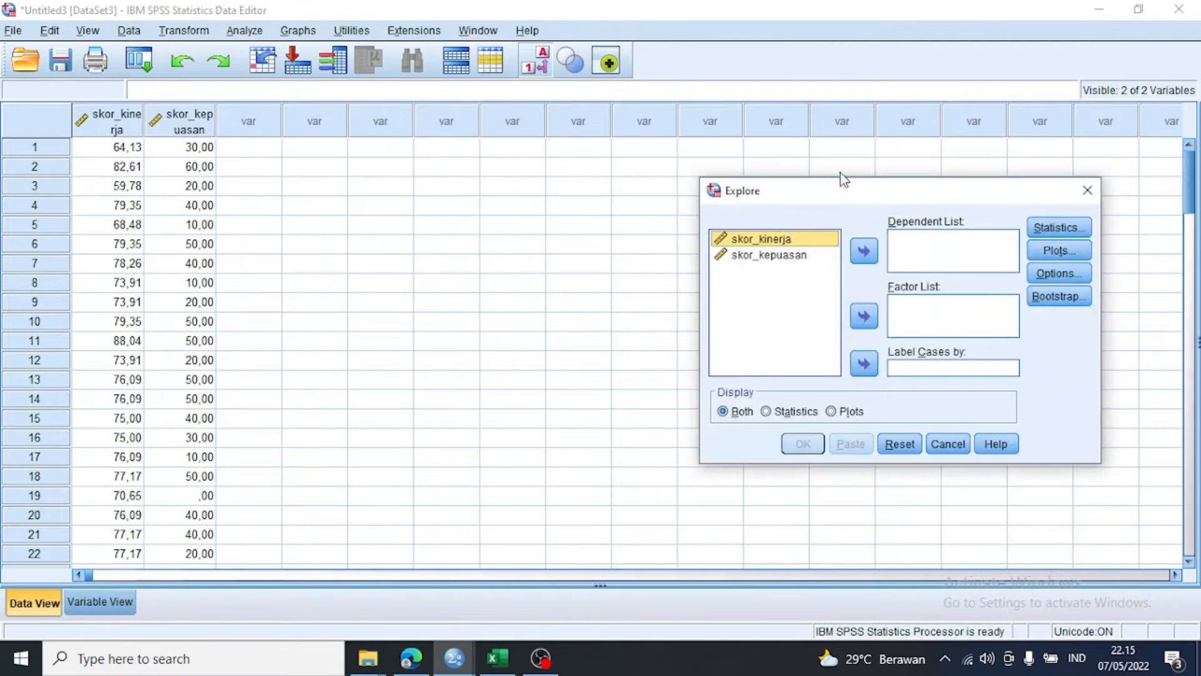
pyautogui.keyDown('shift'); pyautogui.click(793, 256); pyautogui.keyUp('shift')
pyautogui.click(864, 250)
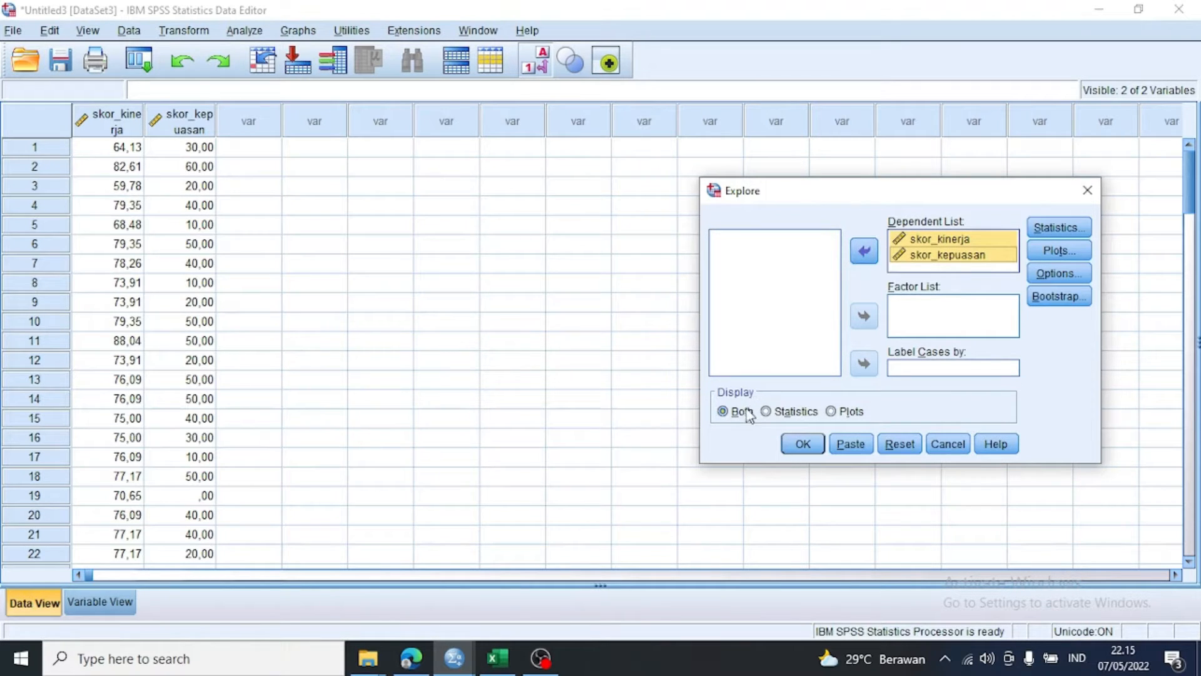
# Run Explore with descriptives at a 95% confidence interval, factor-level boxplots, histograms and normality plots with tests
pyautogui.click(1076, 232)
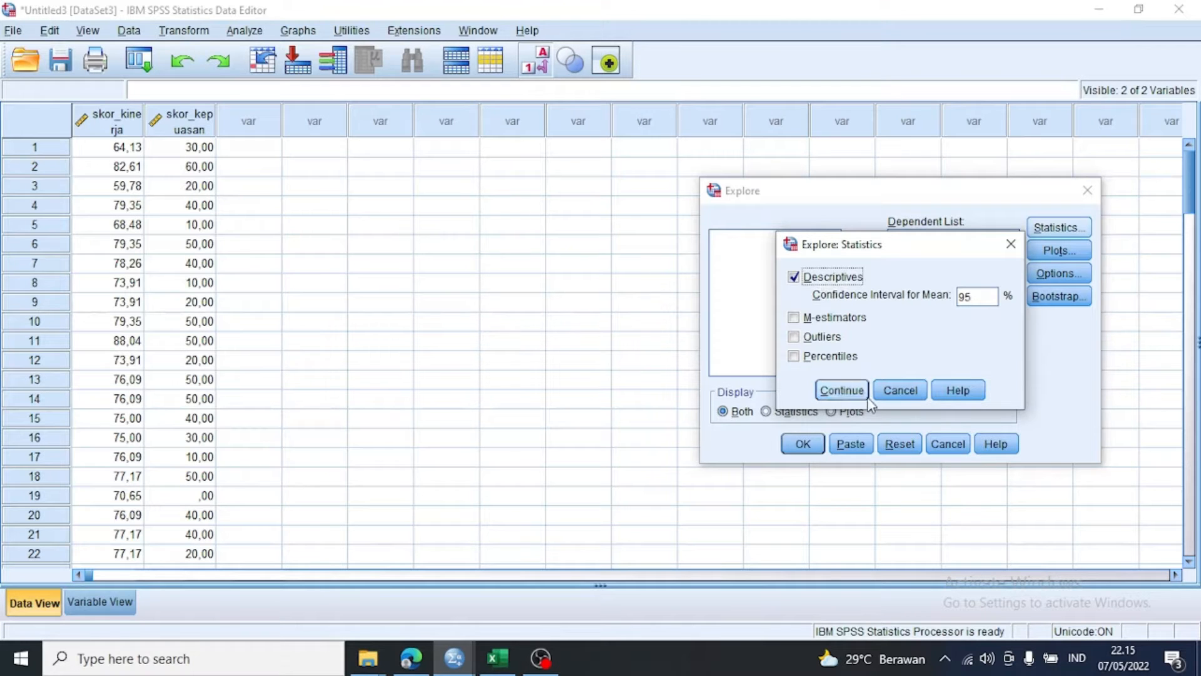
pyautogui.click(841, 390)
pyautogui.click(1062, 252)
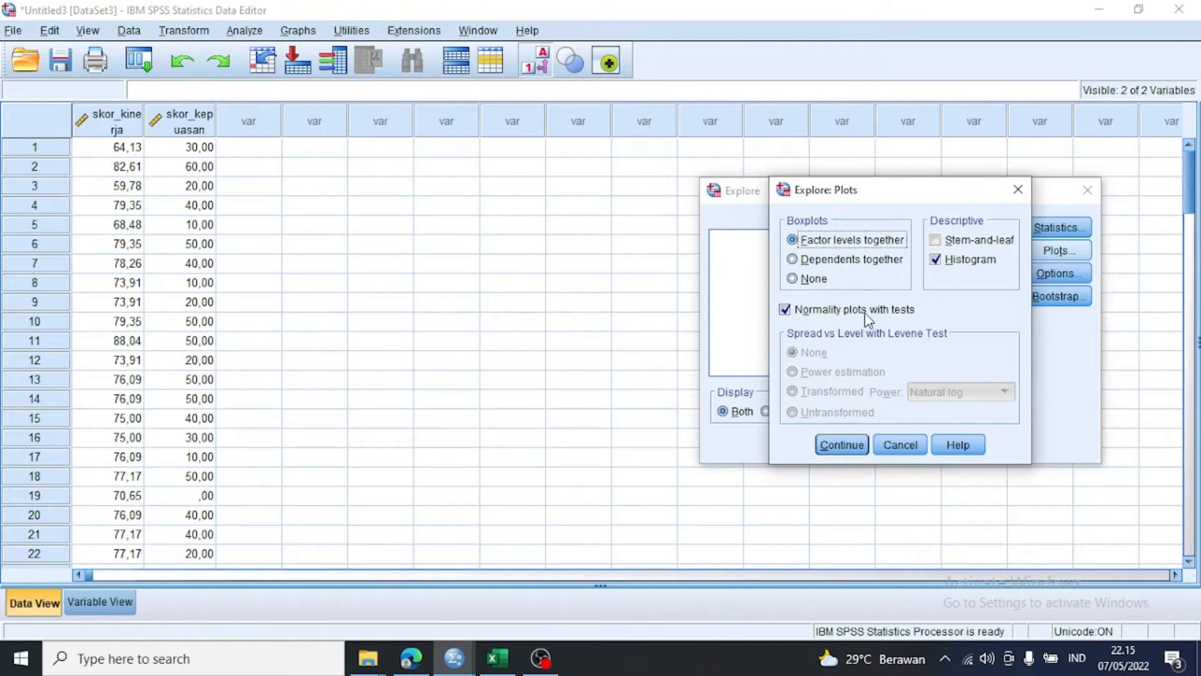
pyautogui.click(861, 446)
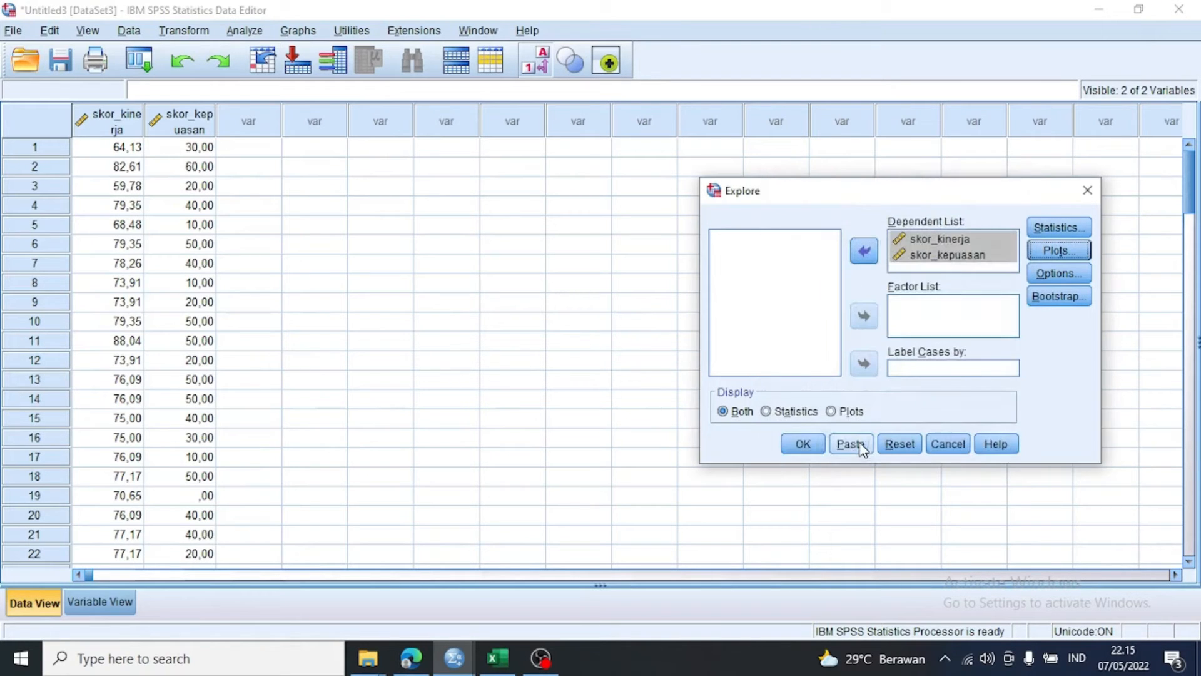
pyautogui.click(804, 444)
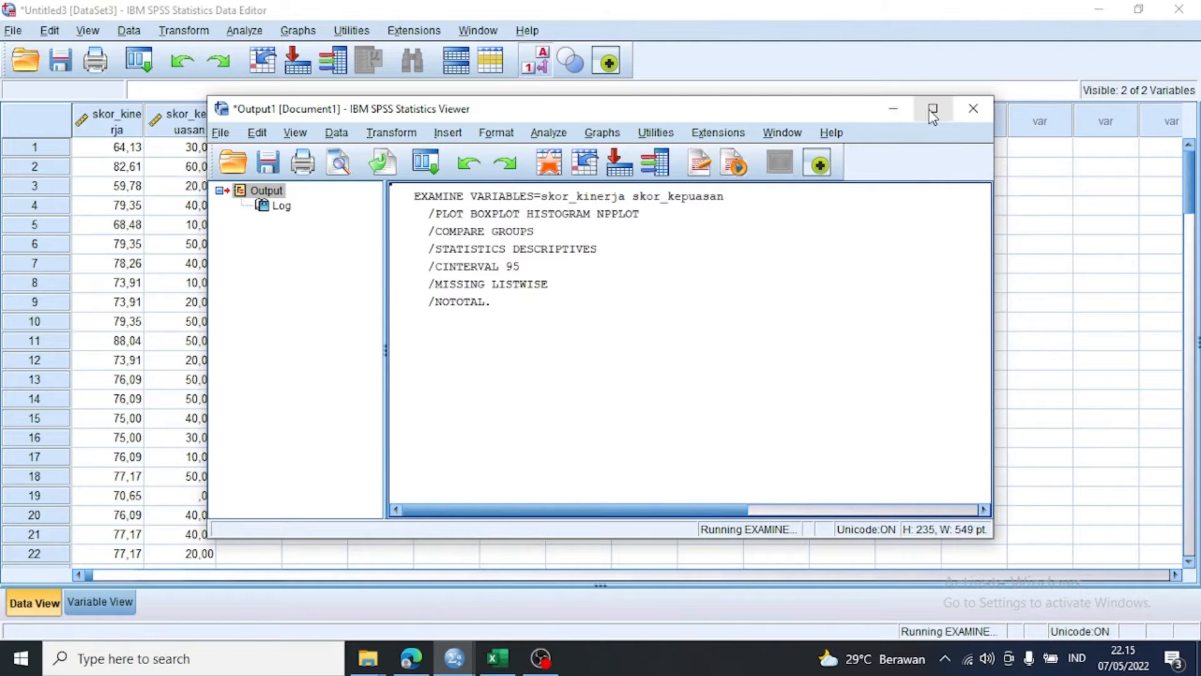
# Examine the Tests of Normality table for both variables in the maximized Explore output
pyautogui.click(931, 110)
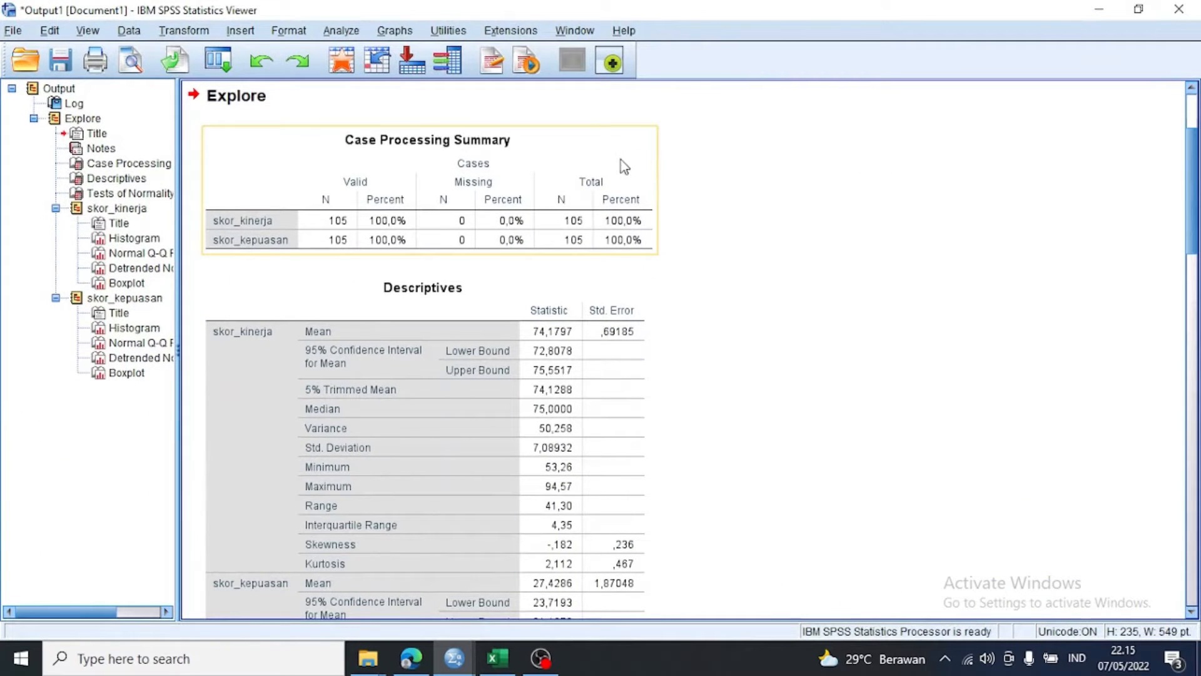
pyautogui.scroll(-10, 623, 166)
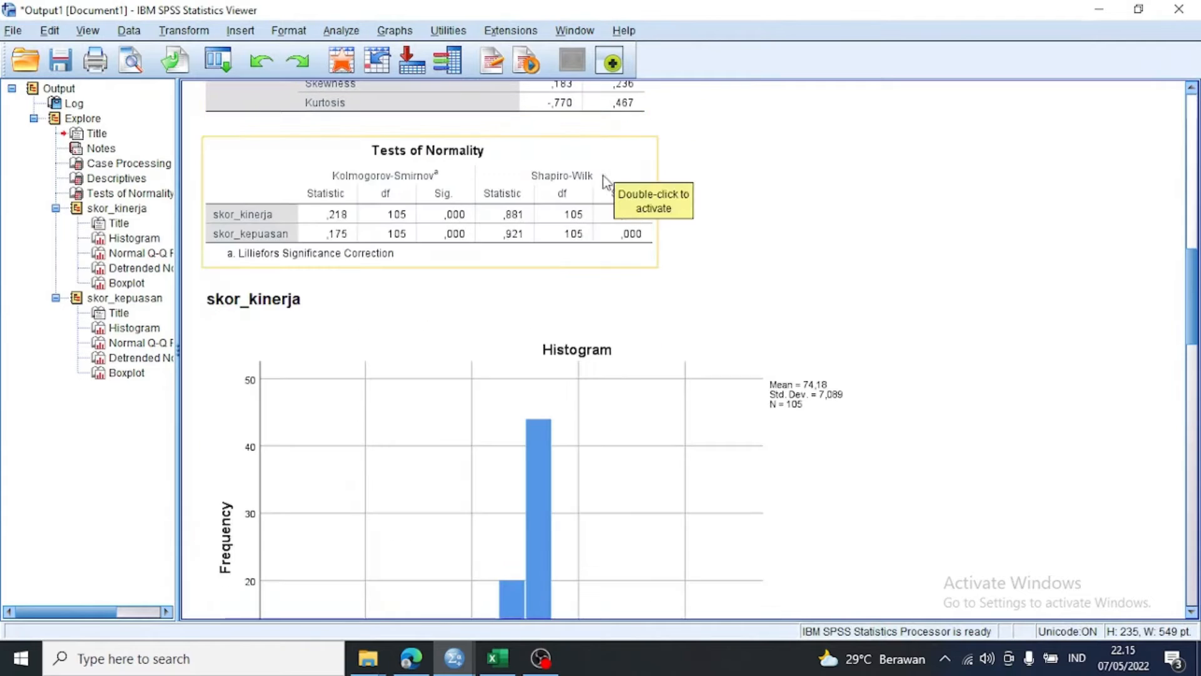
pyautogui.click(604, 182)
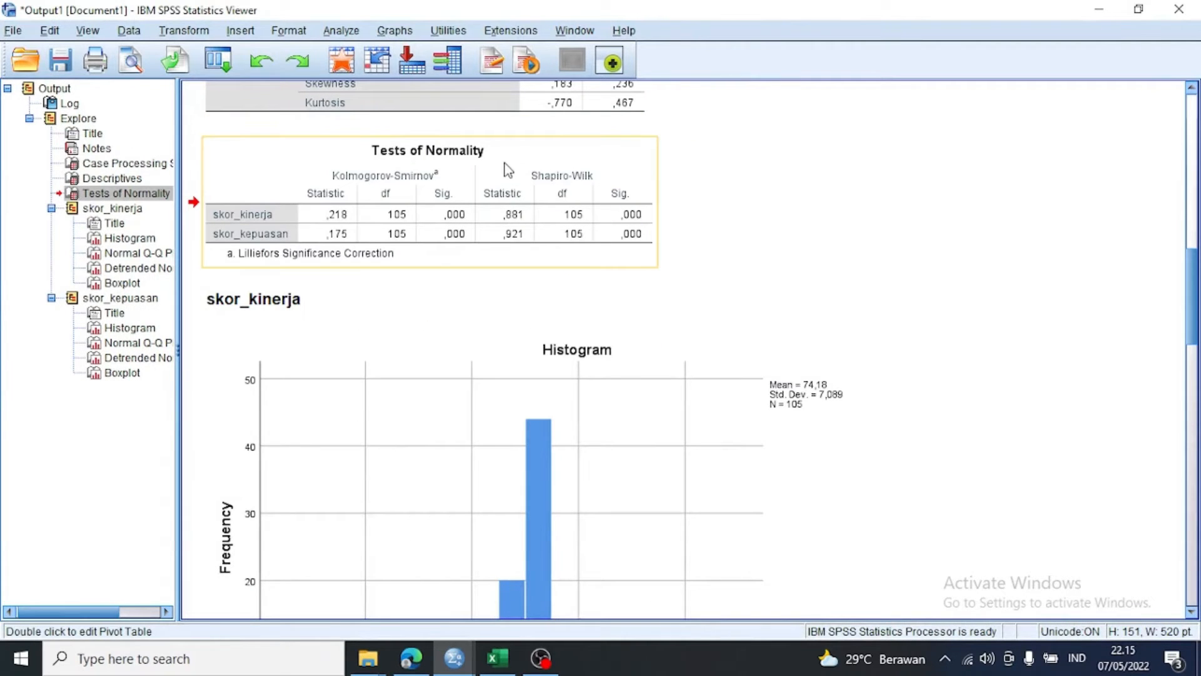
pyautogui.moveTo(513, 160); pyautogui.dragTo(721, 237)
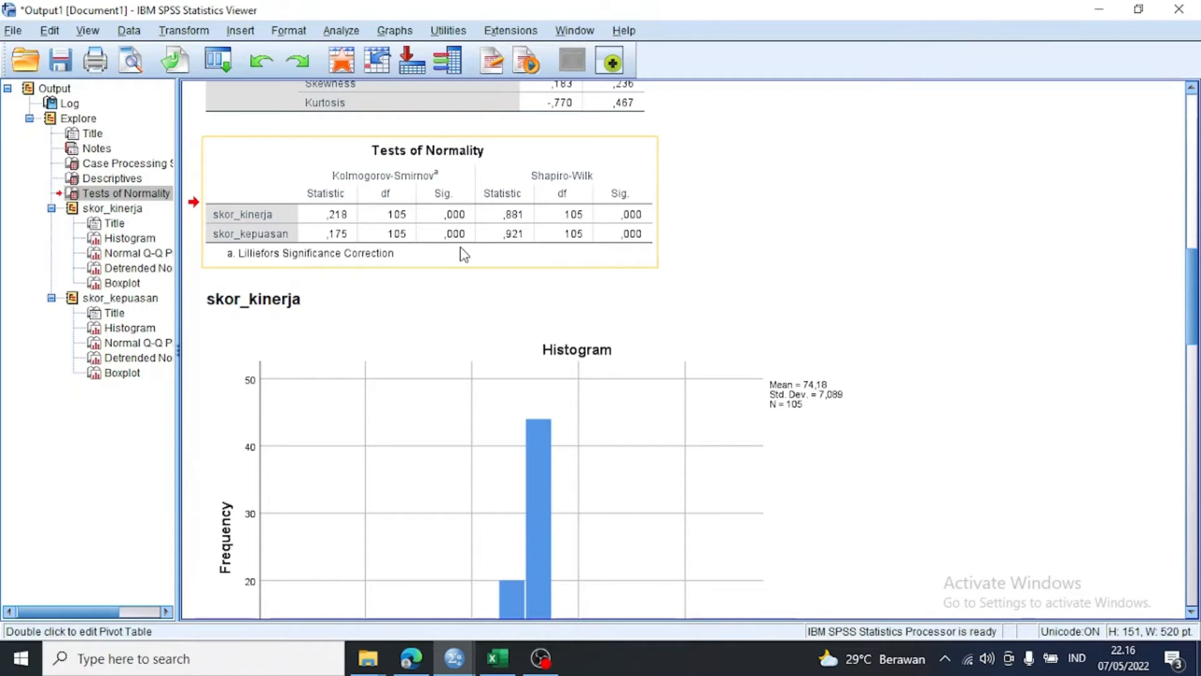
pyautogui.moveTo(463, 253); pyautogui.dragTo(1032, 529)
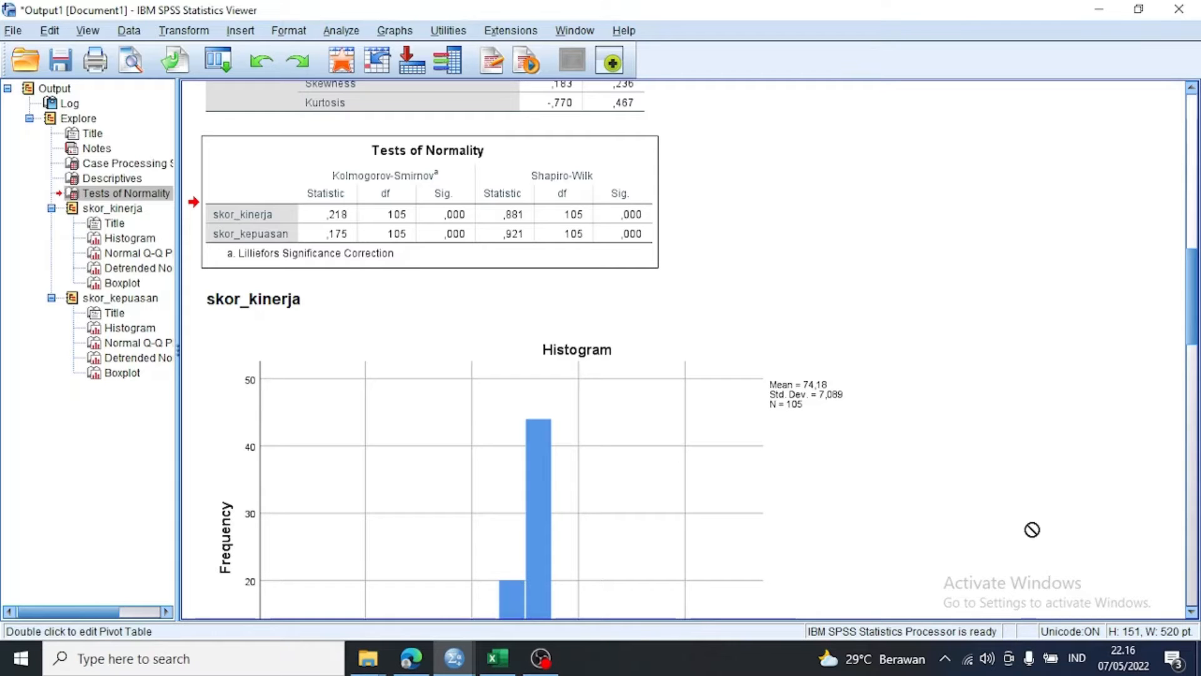
# Create a simple scatterplot from the dataset with skor_kinerja on the Y axis and skor_kepuasan on the X axis
pyautogui.click(454, 659)
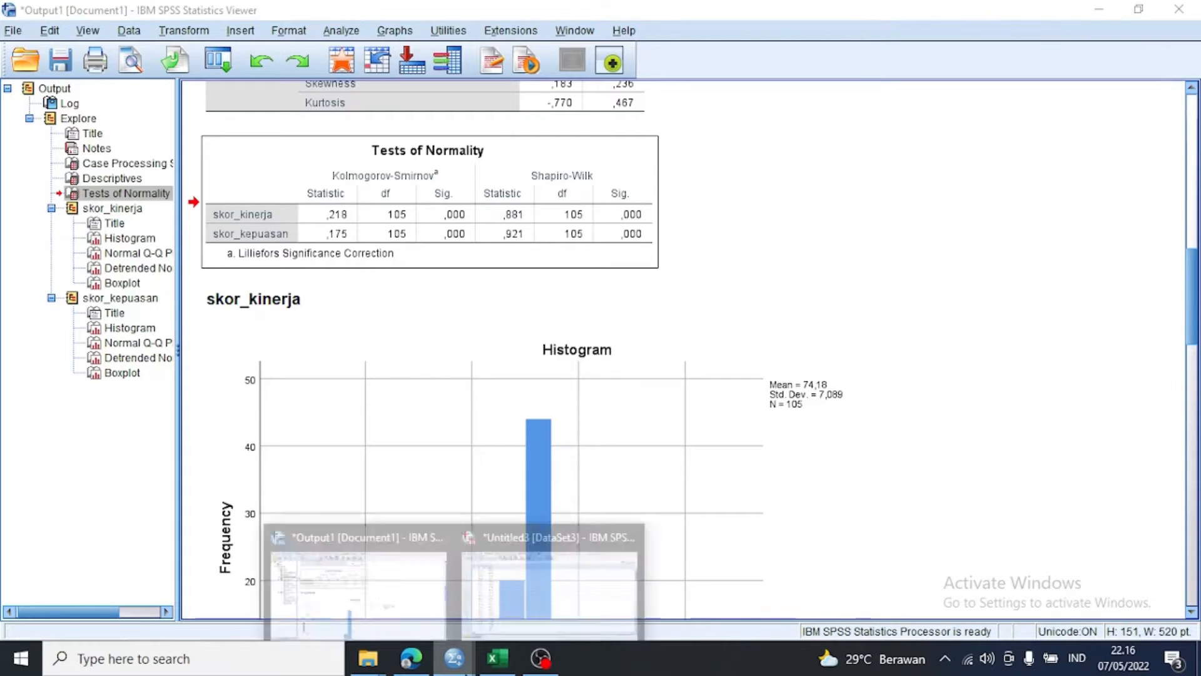
pyautogui.click(515, 616)
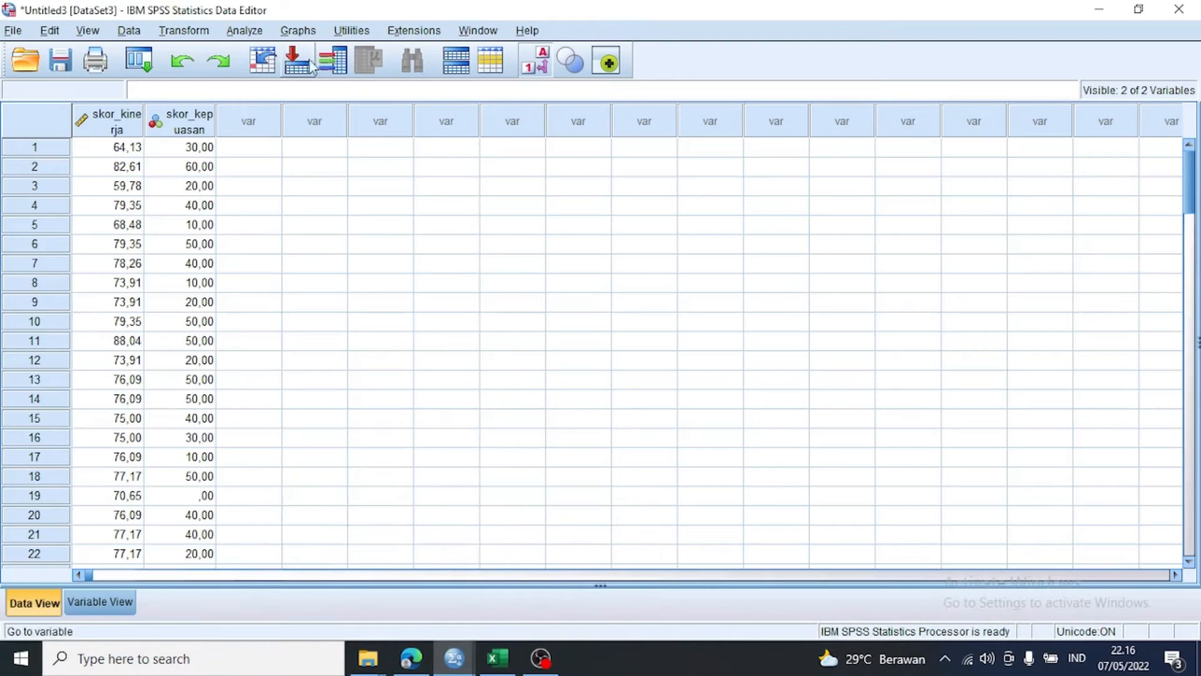
pyautogui.click(298, 30)
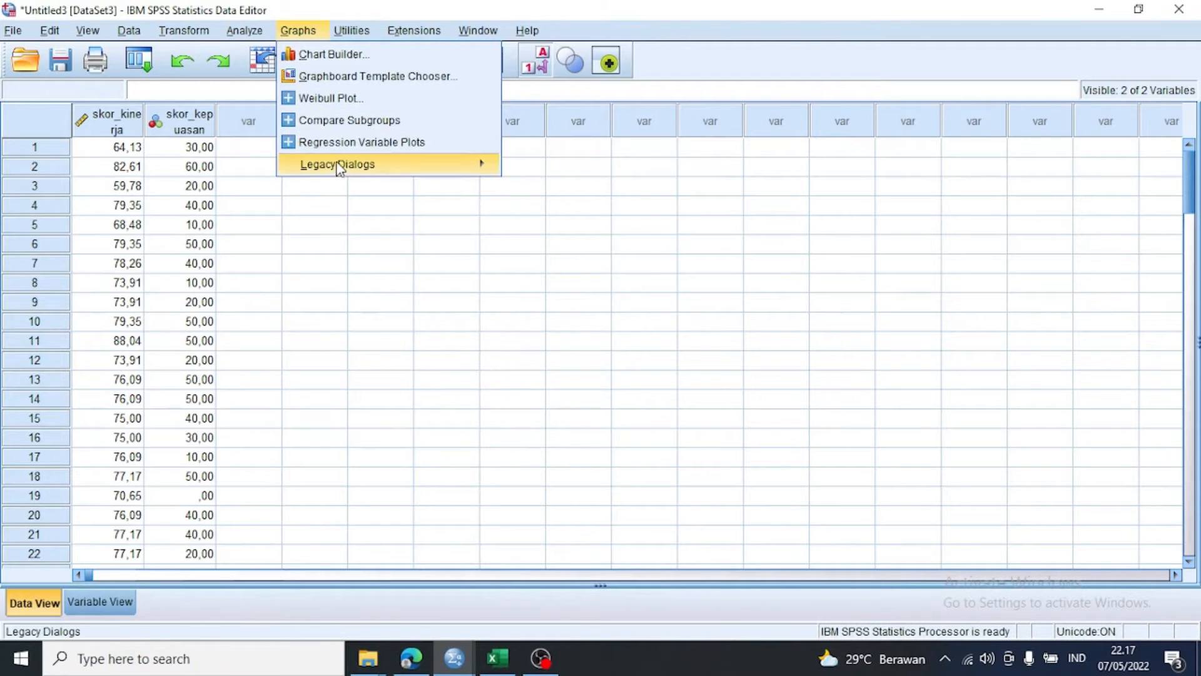
pyautogui.moveTo(338, 168)
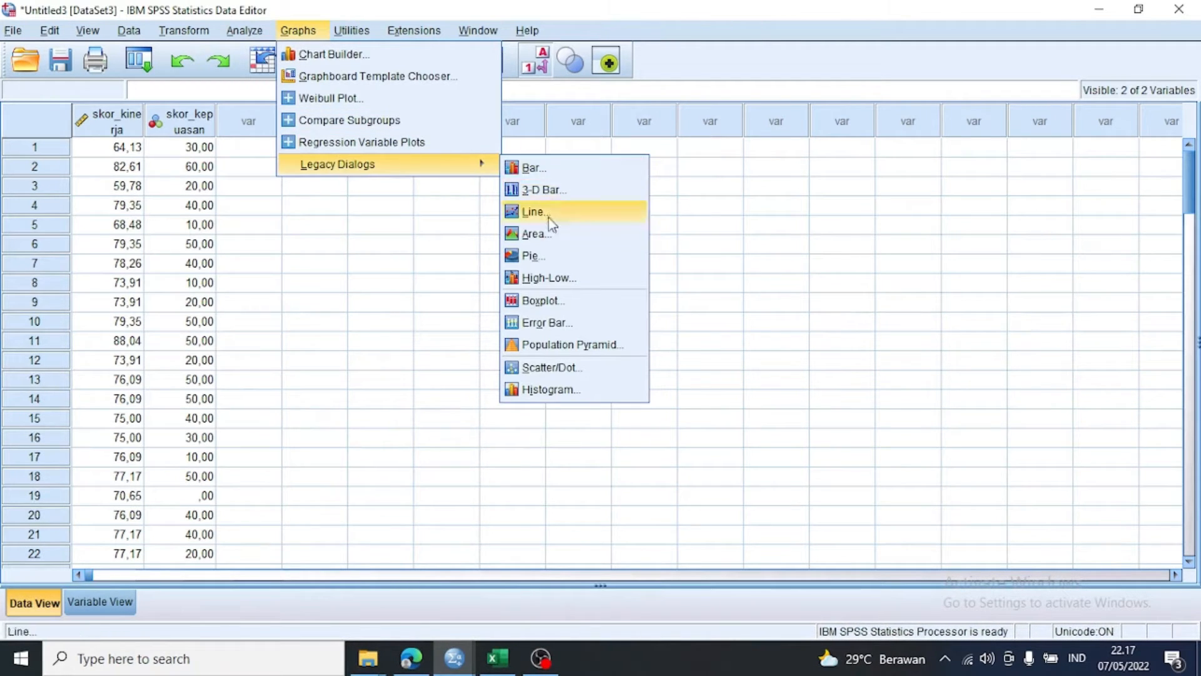
pyautogui.click(576, 369)
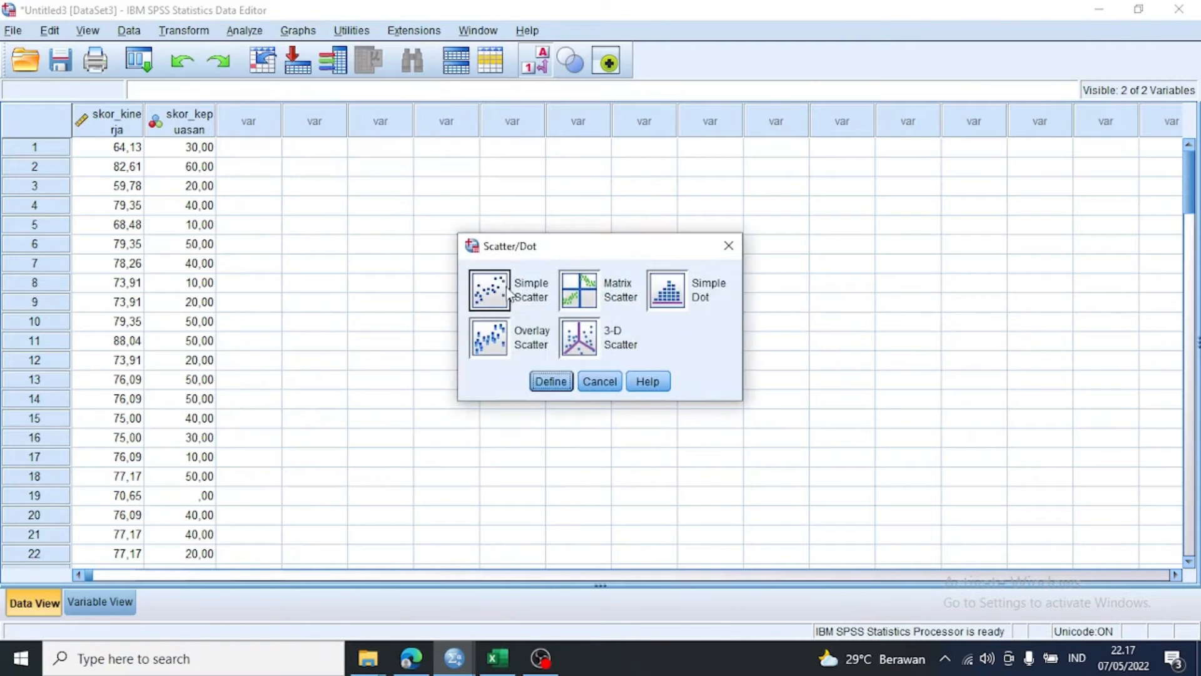
pyautogui.click(559, 382)
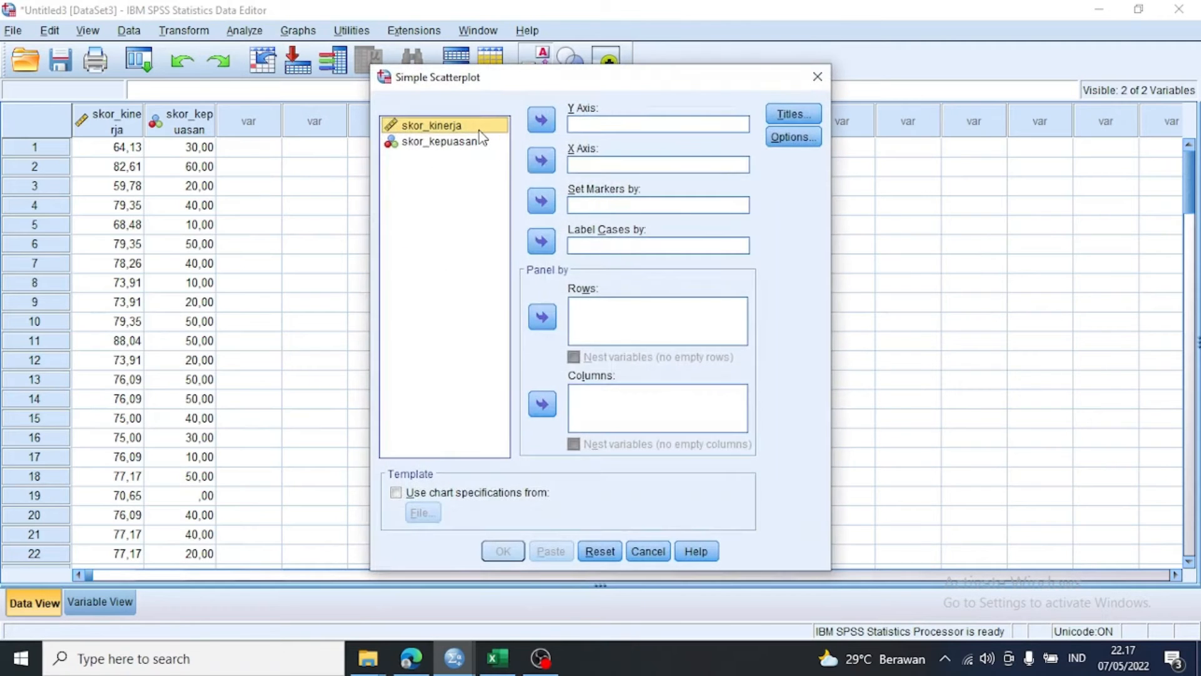
pyautogui.click(479, 130)
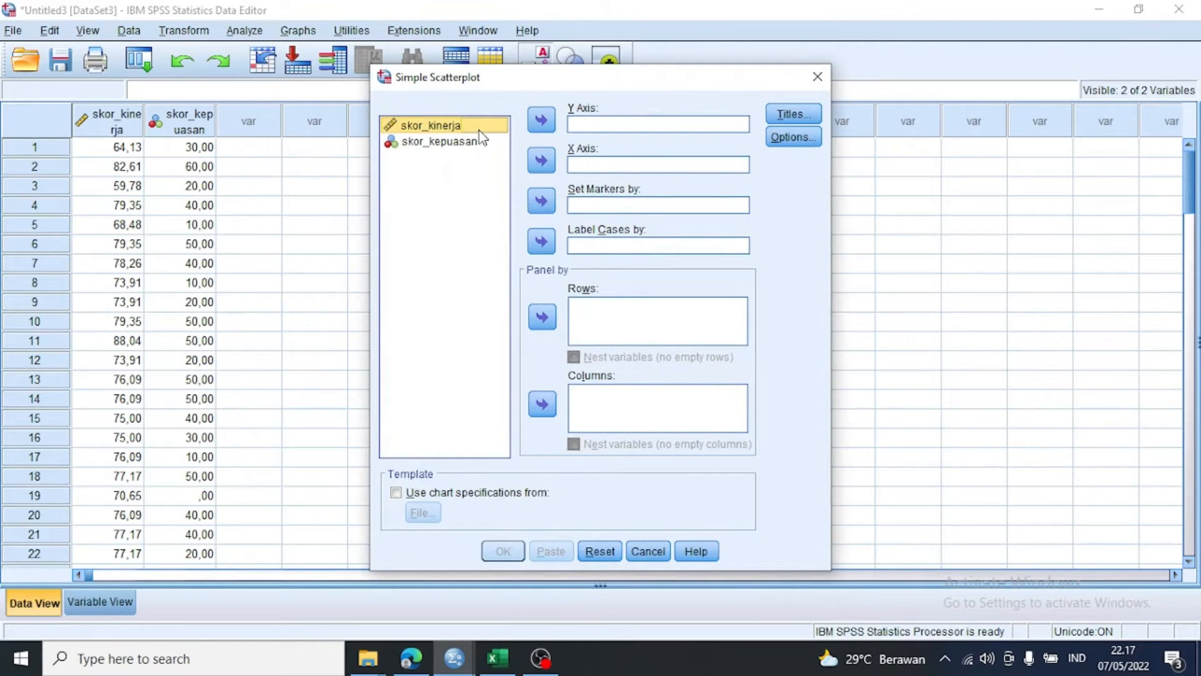
pyautogui.click(542, 121)
pyautogui.click(429, 126)
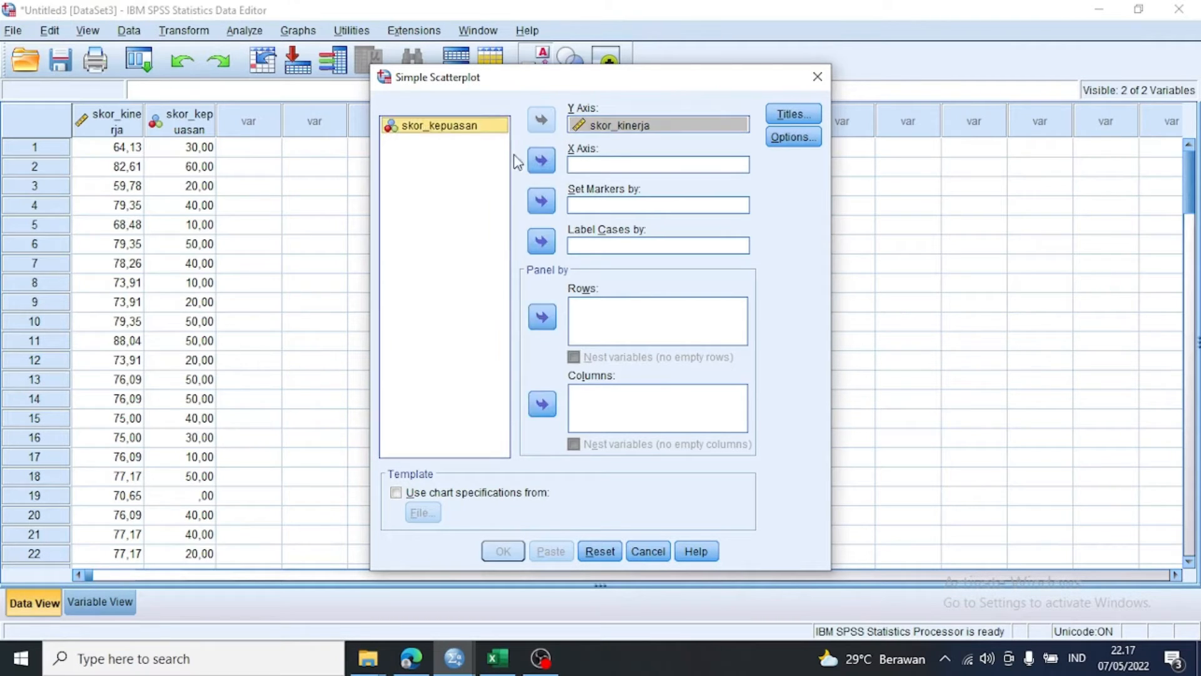
pyautogui.click(542, 164)
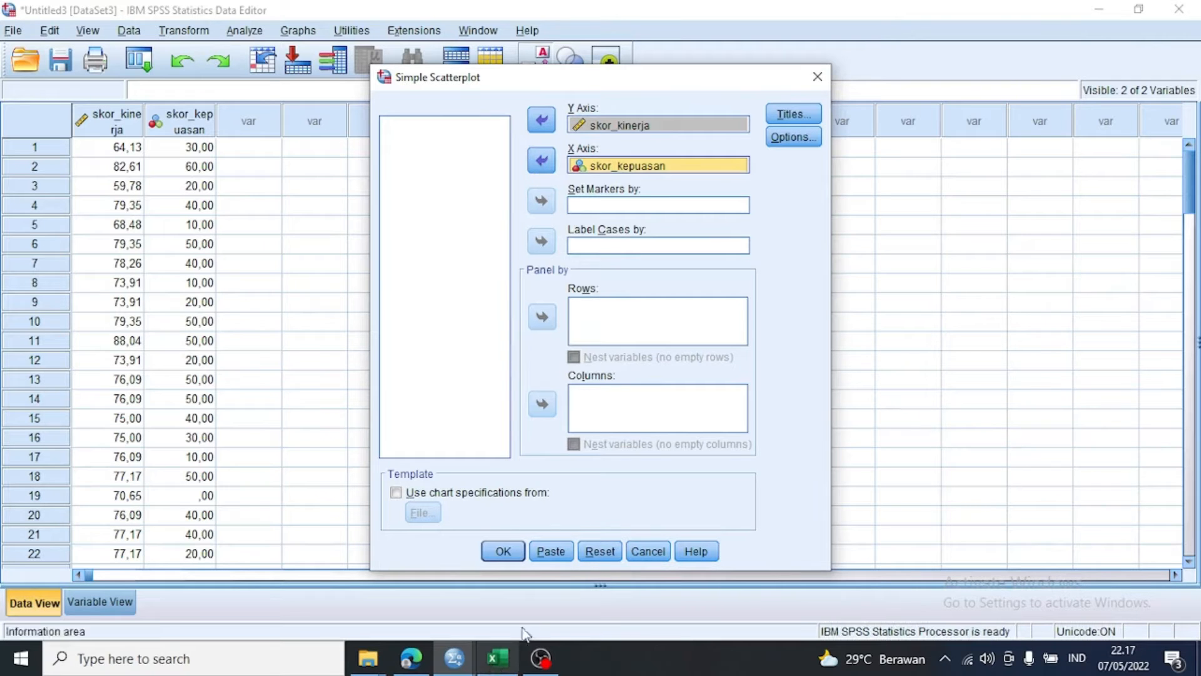
pyautogui.click(504, 550)
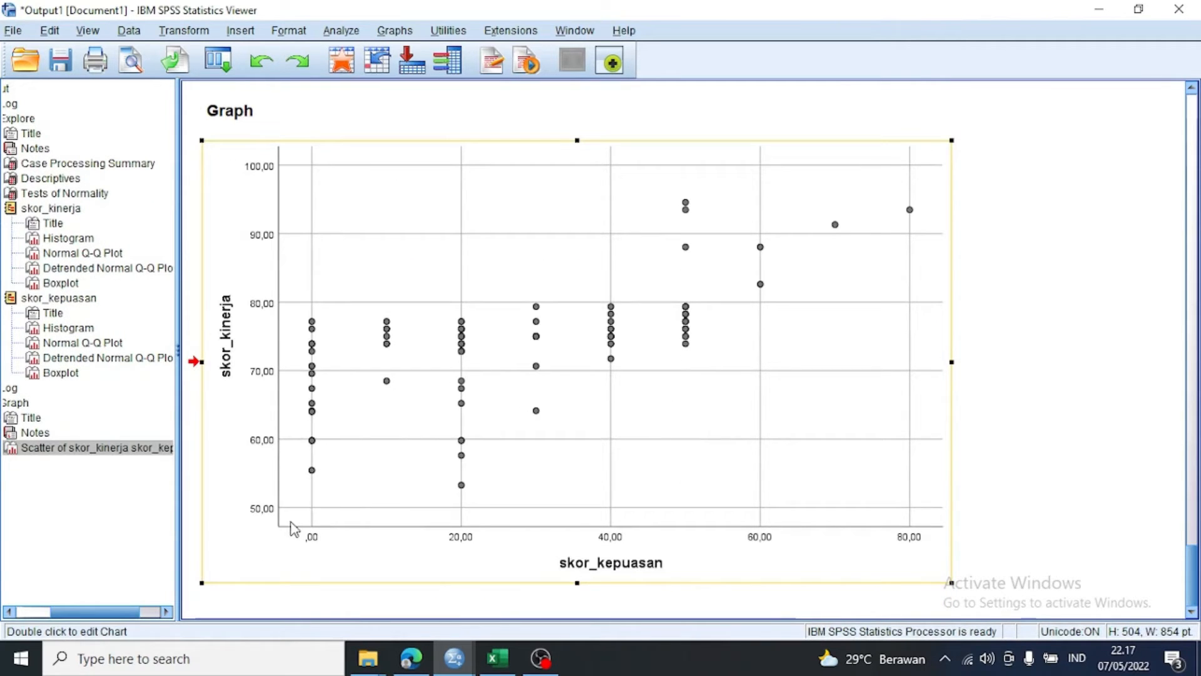
# Examine the pattern of points in the scatterplot of skor_kinerja against skor_kepuasan
pyautogui.moveTo(275, 524); pyautogui.dragTo(974, 145)
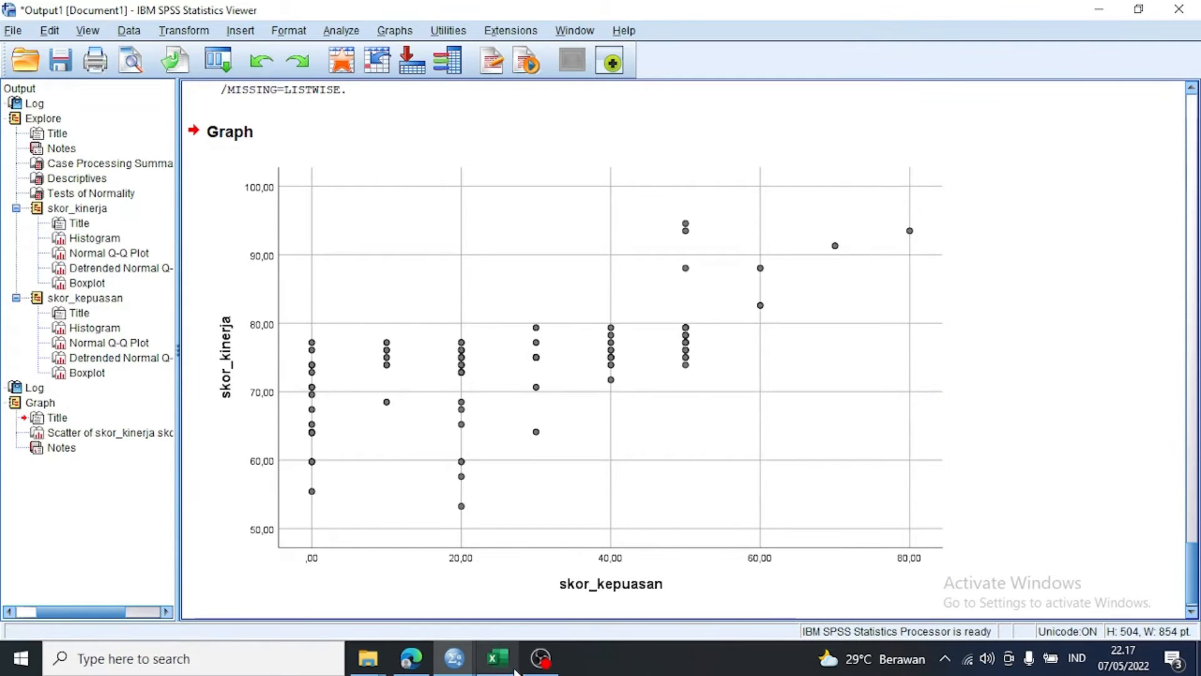
pyautogui.moveTo(468, 660)
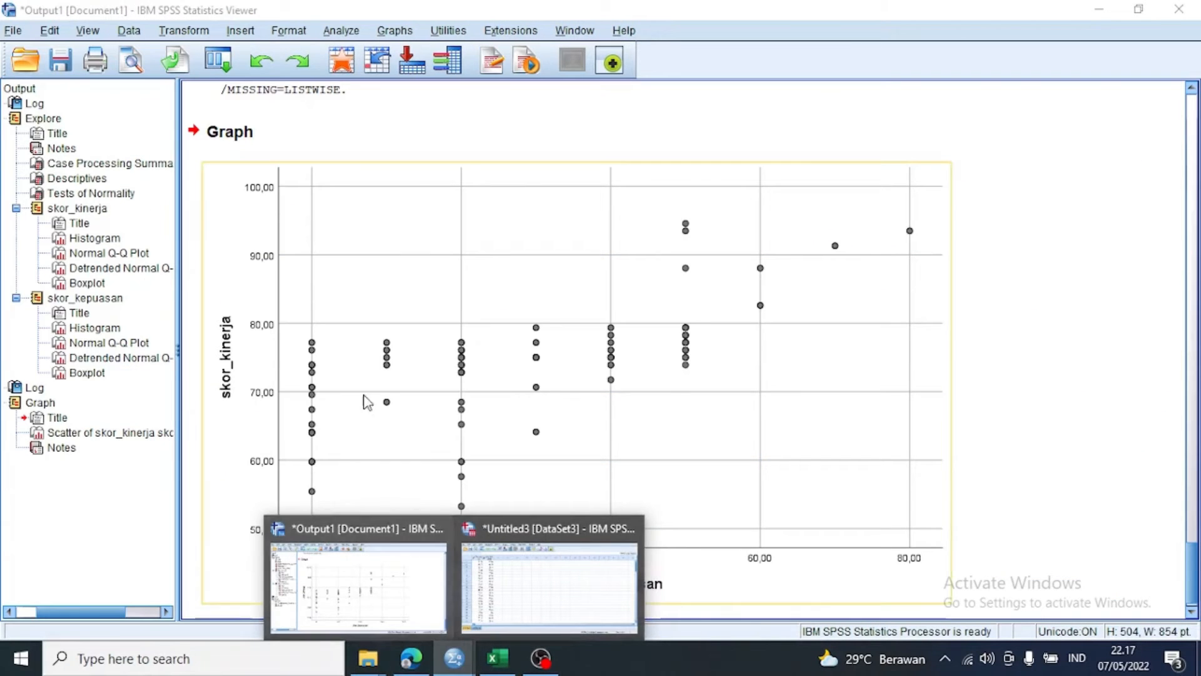
pyautogui.click(367, 402)
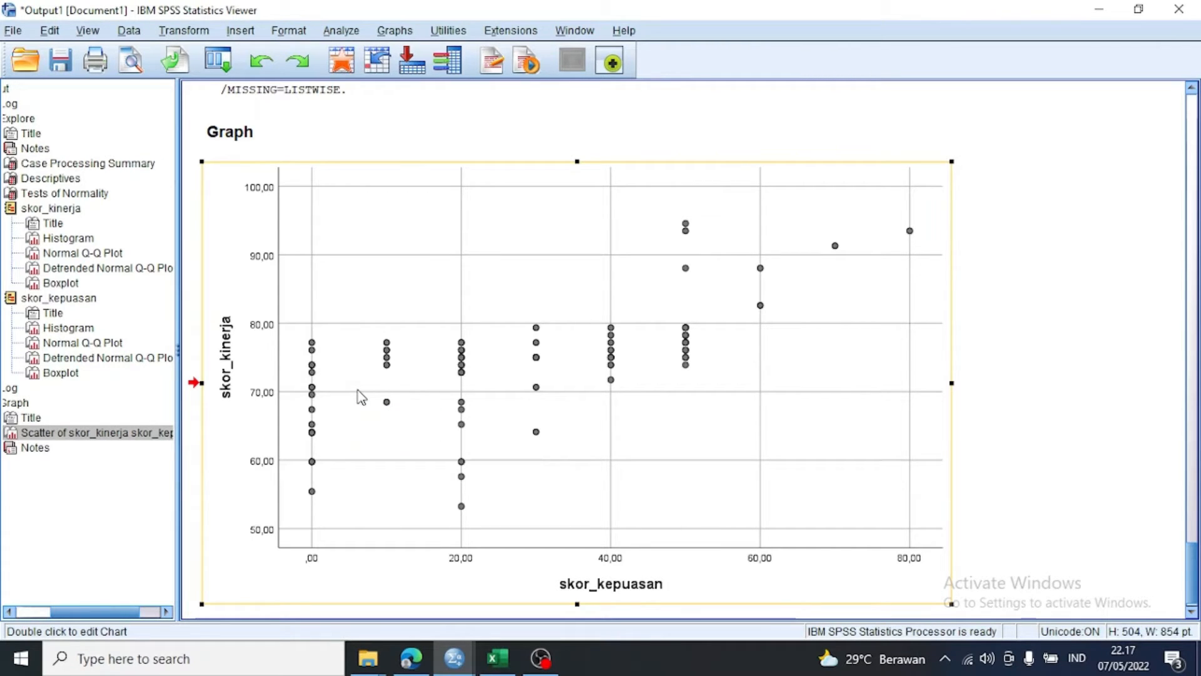
# Run a two-tailed bivariate Spearman correlation on skor_kinerja and skor_kepuasan from the dataset with significant correlations flagged, and select the resulting Correlations table
pyautogui.moveTo(453, 657)
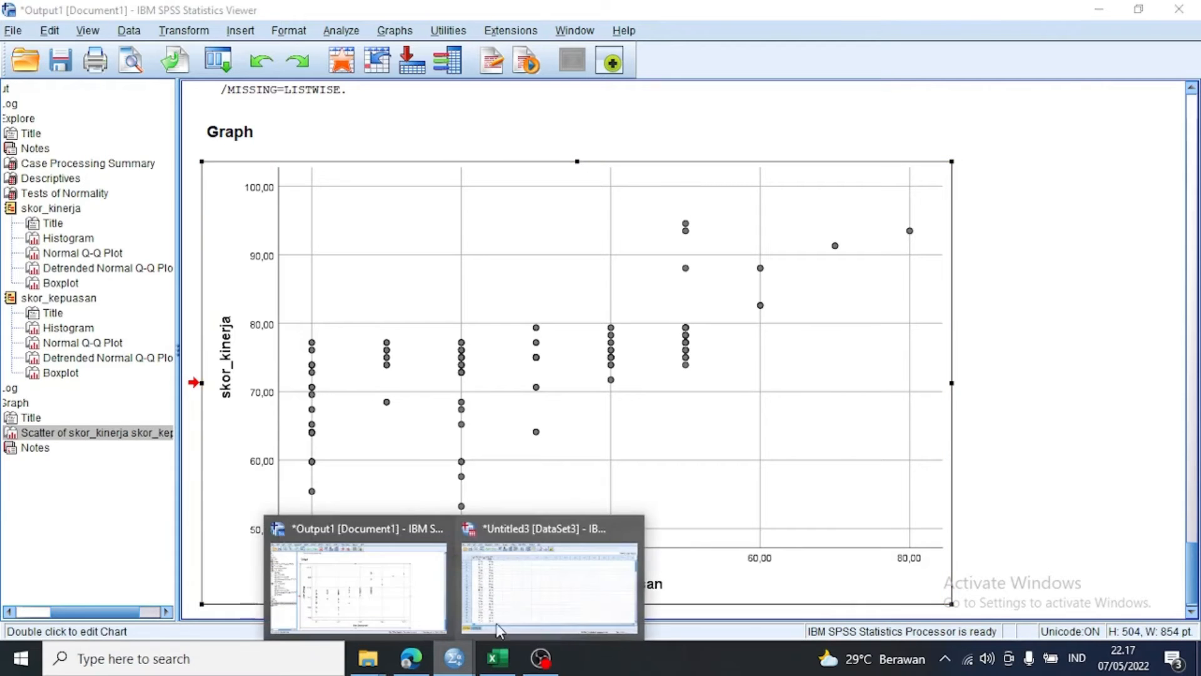
pyautogui.click(523, 604)
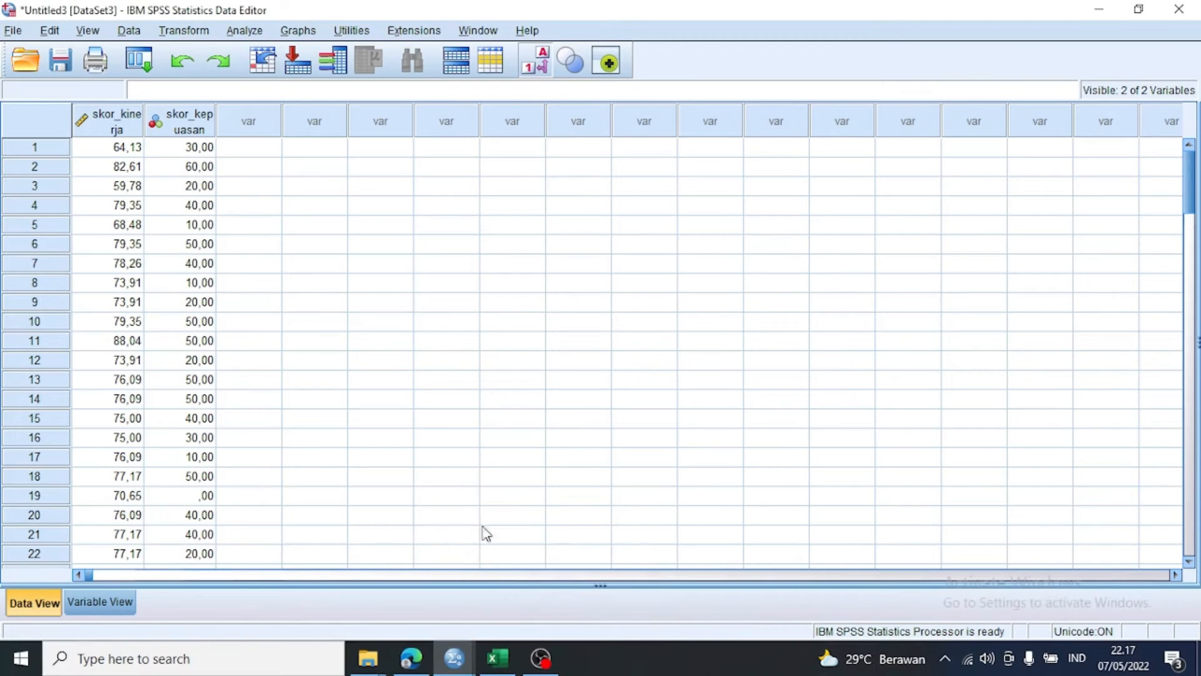
pyautogui.click(244, 31)
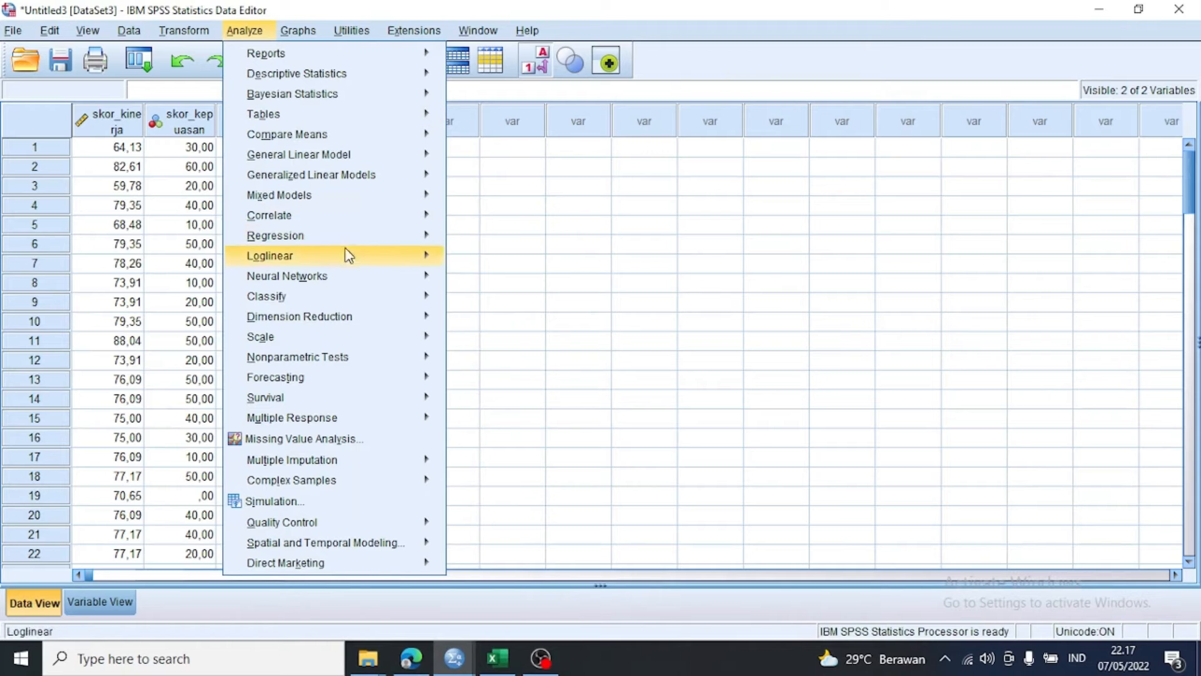
pyautogui.moveTo(372, 219)
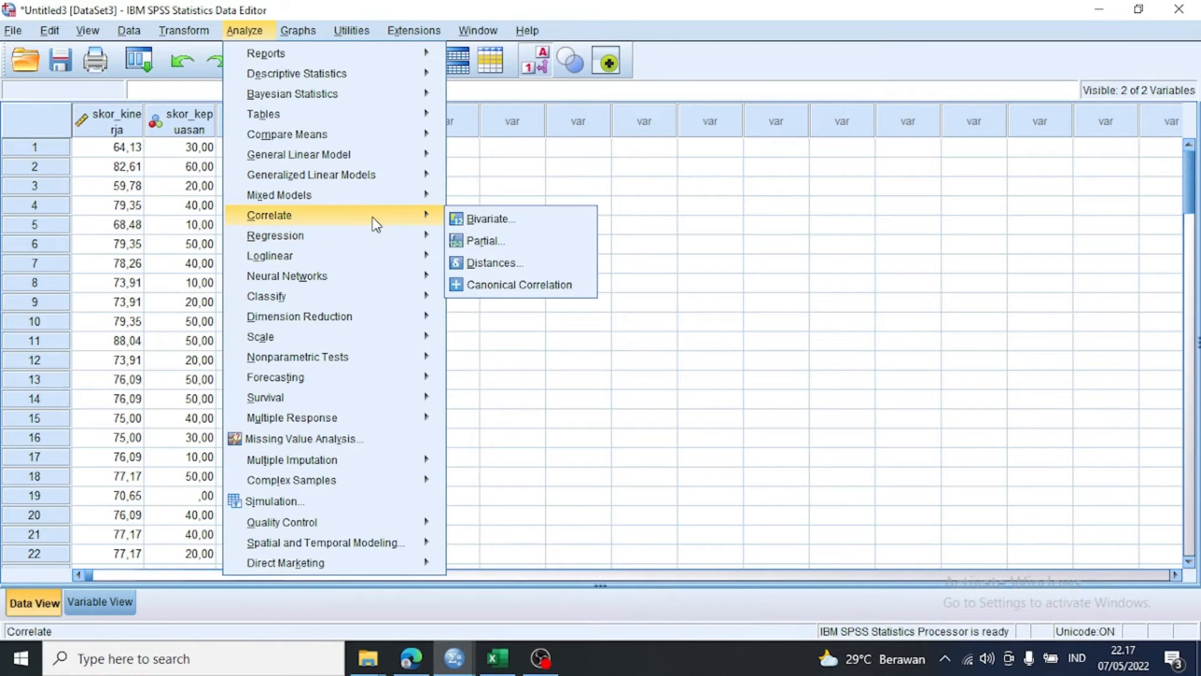
pyautogui.click(468, 219)
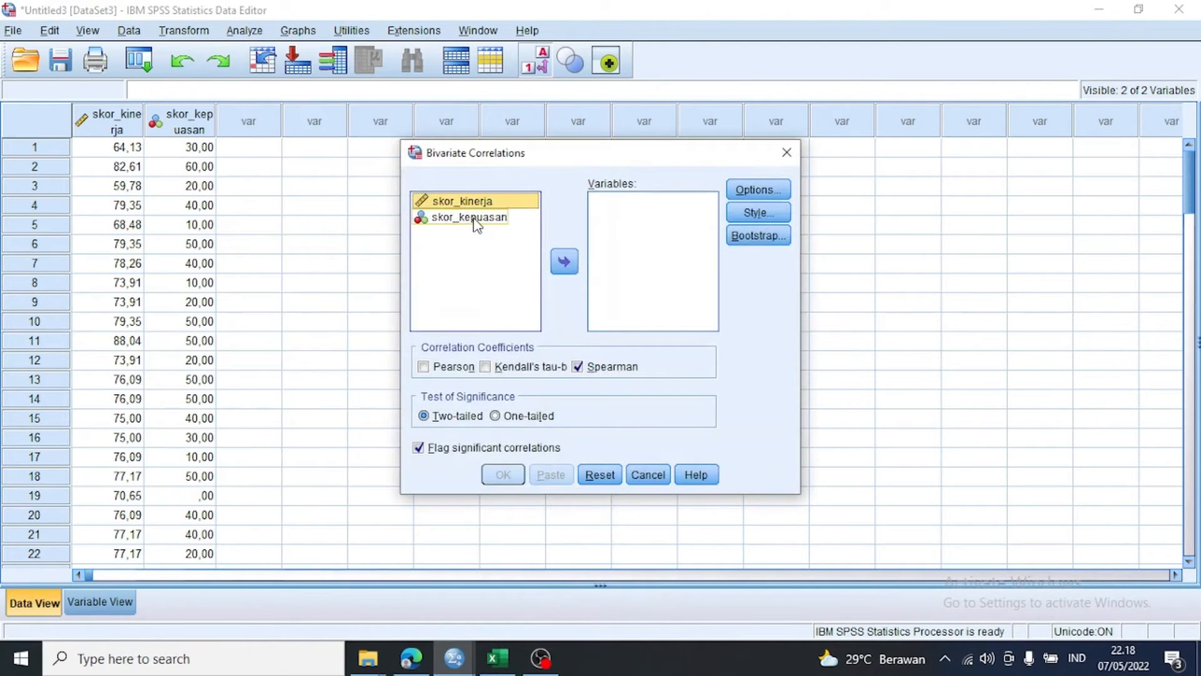
pyautogui.keyDown('shift'); pyautogui.click(476, 219); pyautogui.keyUp('shift')
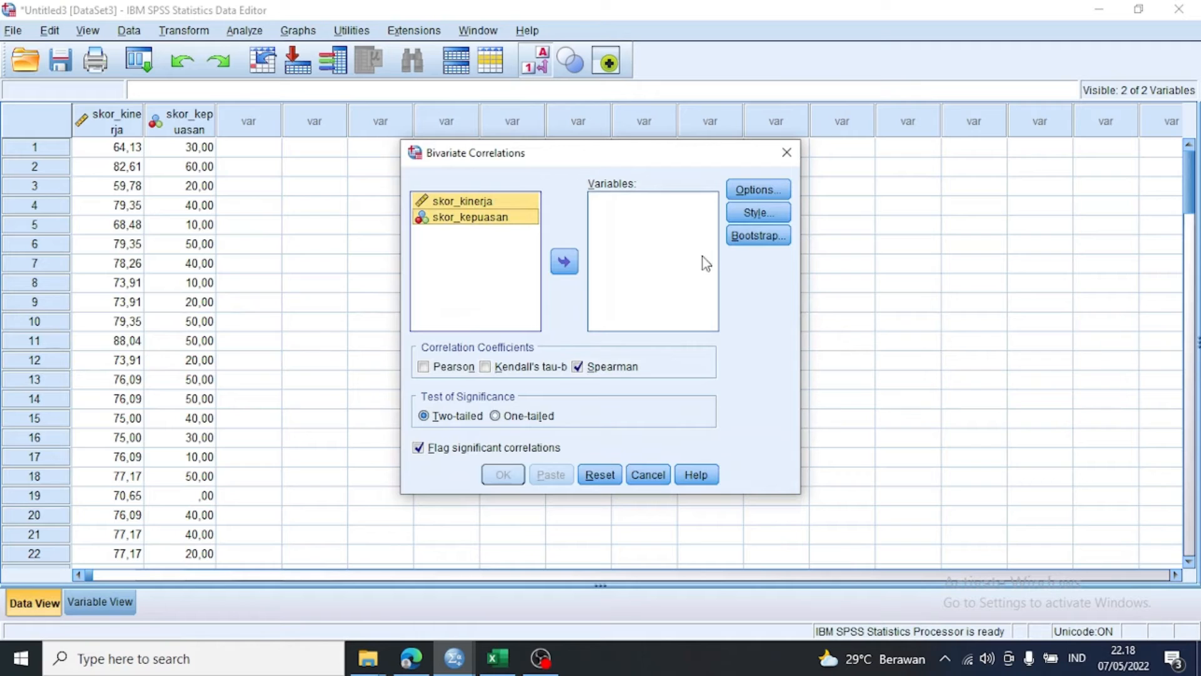
pyautogui.click(563, 261)
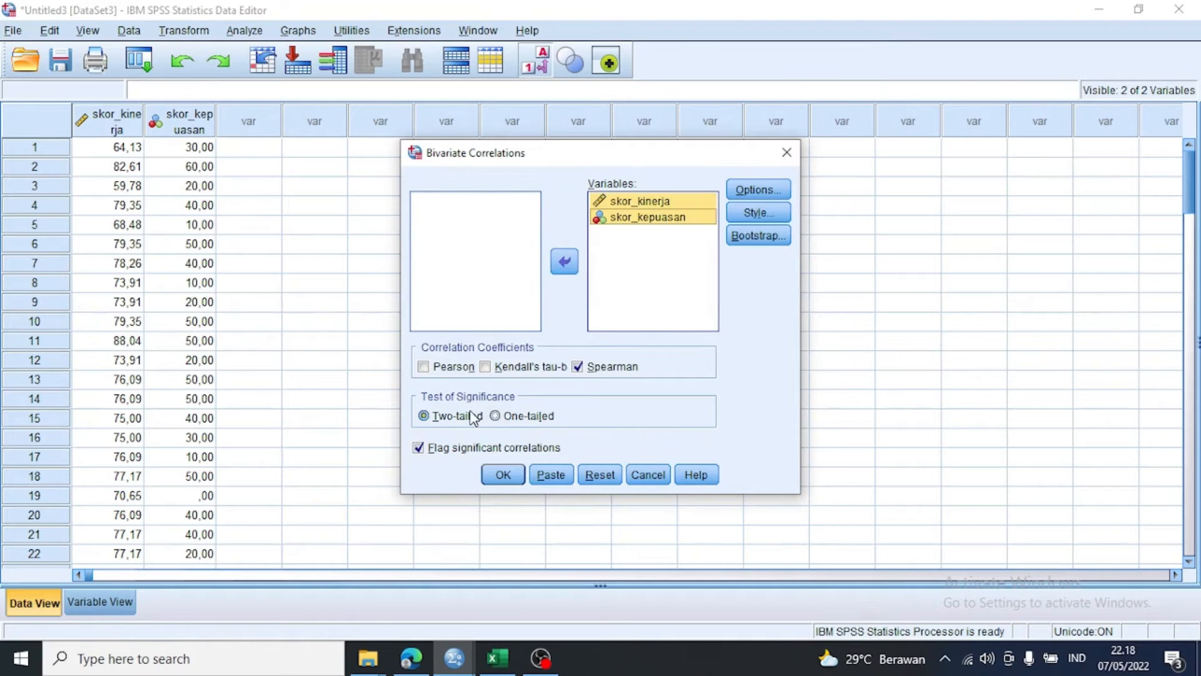
pyautogui.click(504, 475)
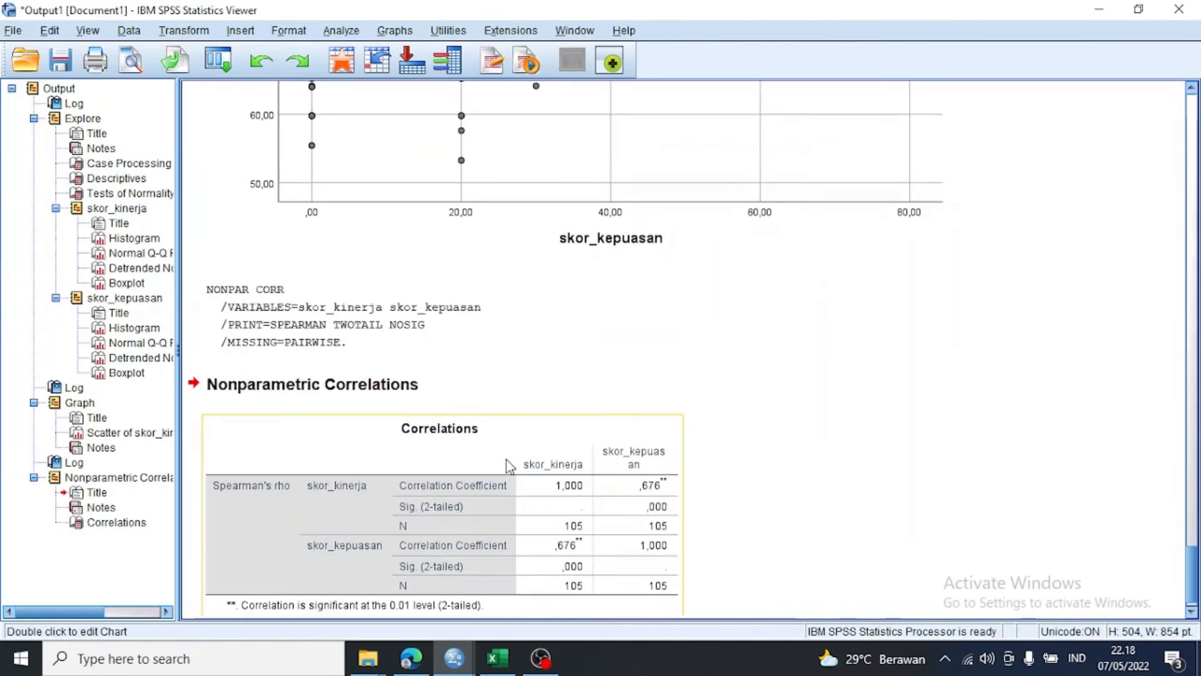
pyautogui.click(517, 411)
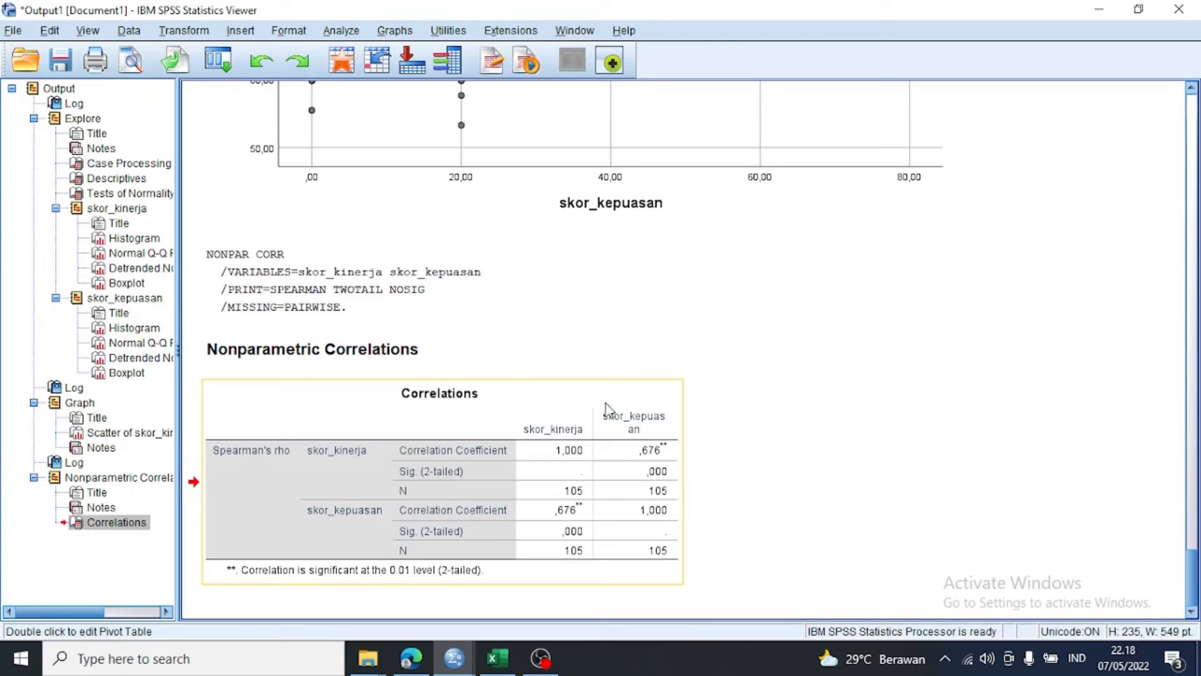